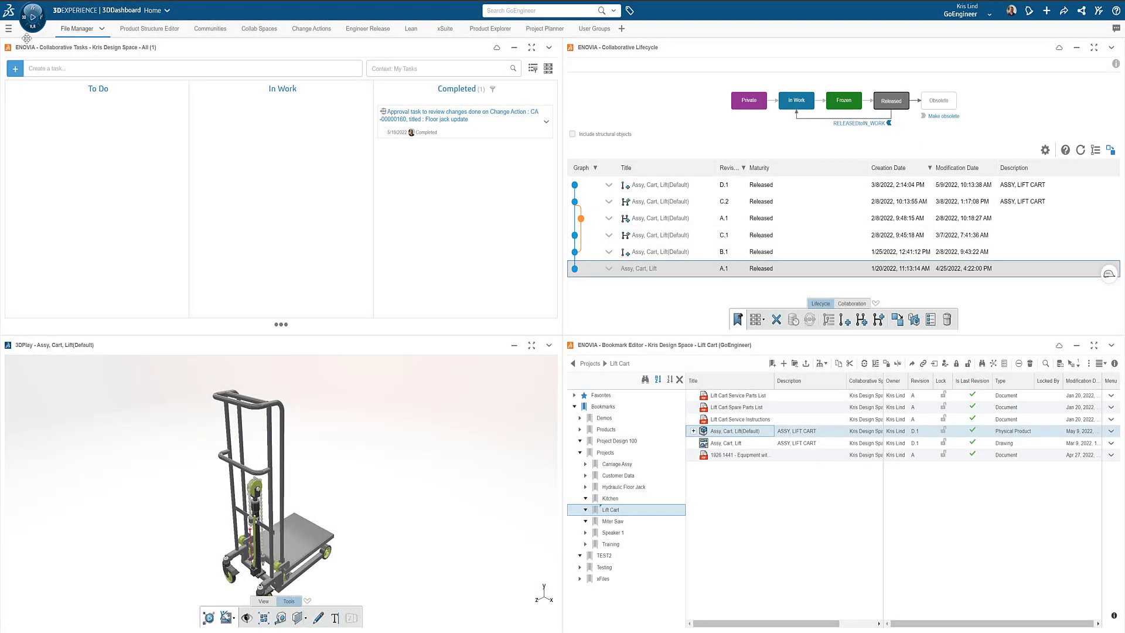
Step: Switch to the 3D Product Architect role from the compass
{"action": "left_click", "coordinate": [32, 15]}
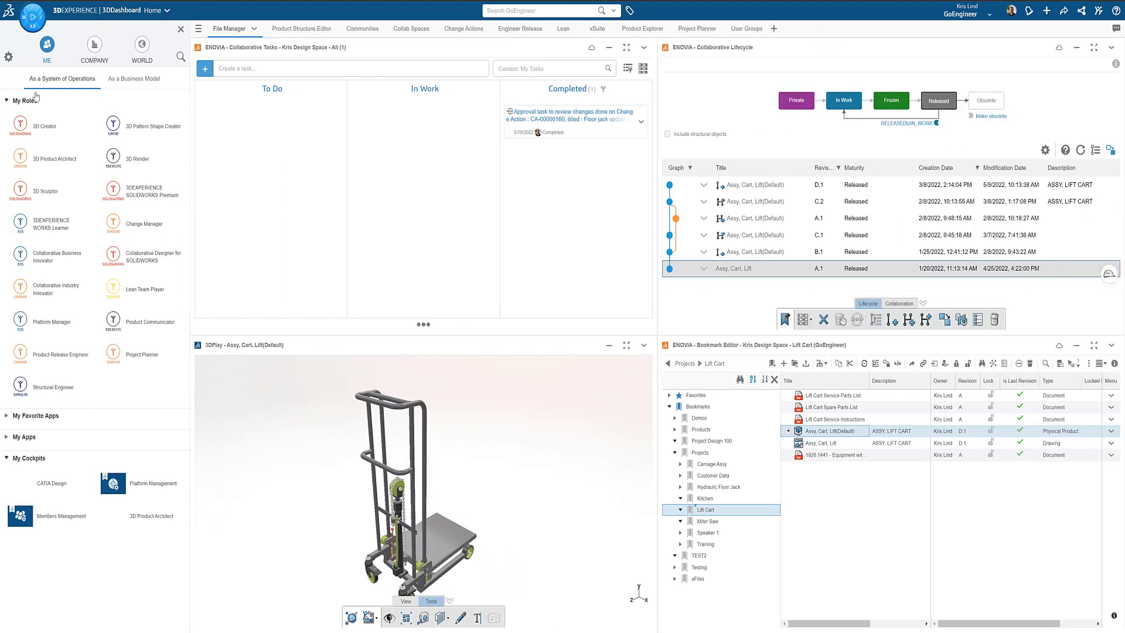
{"action": "left_click", "coordinate": [42, 161]}
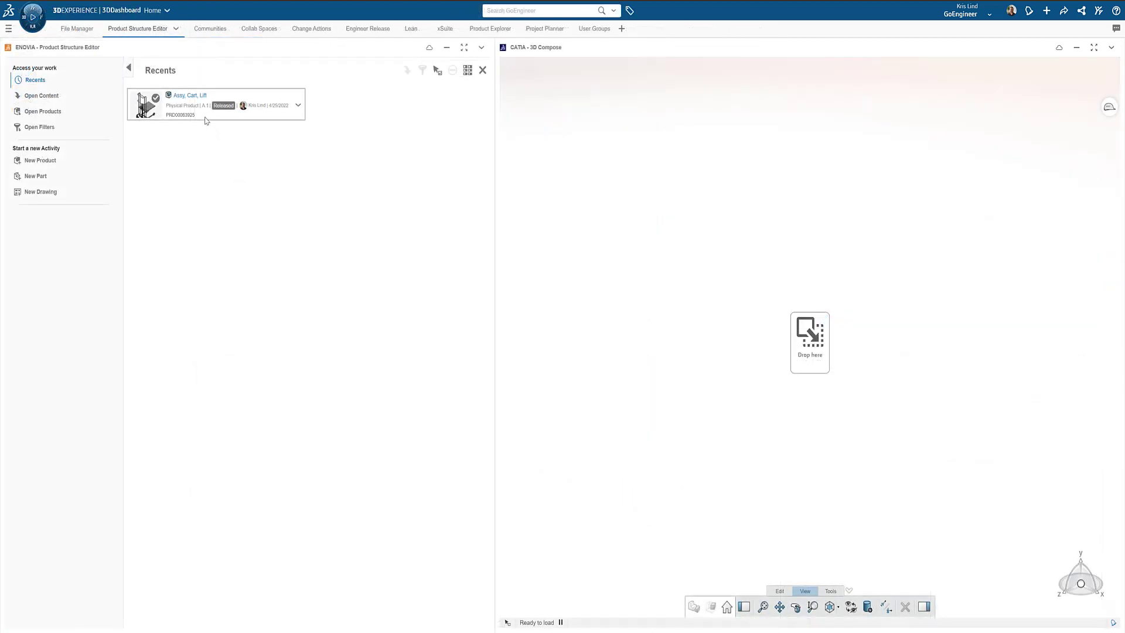
Step: Open Assy, Cart, Lift from Recents, load it in 3D and expand its structure
{"action": "double_click", "coordinate": [208, 114]}
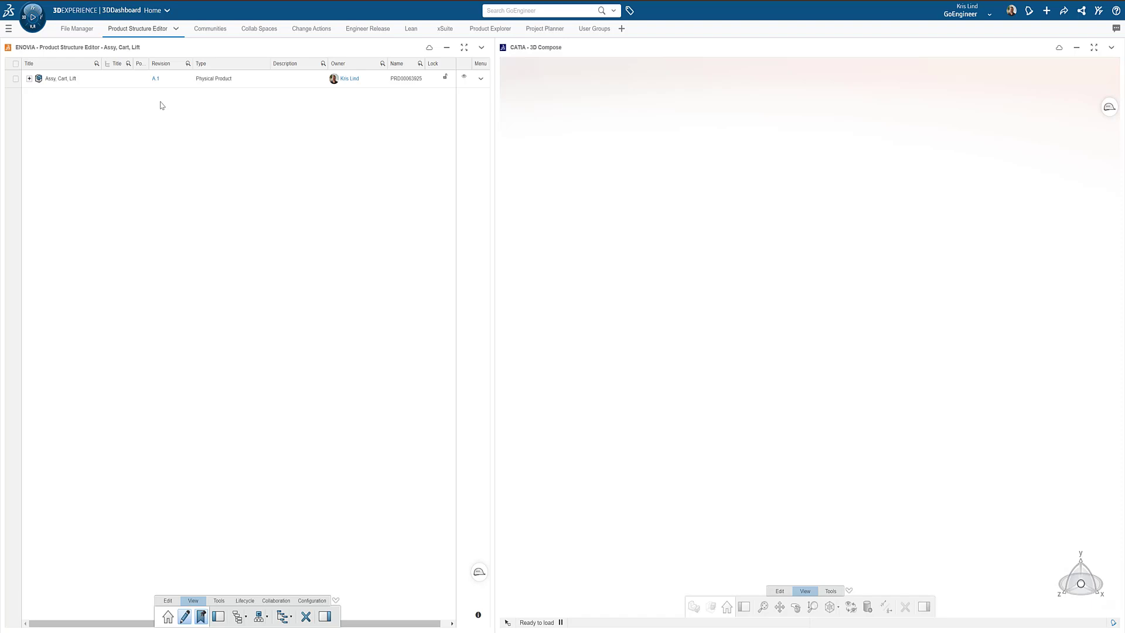
{"action": "left_click", "coordinate": [61, 78]}
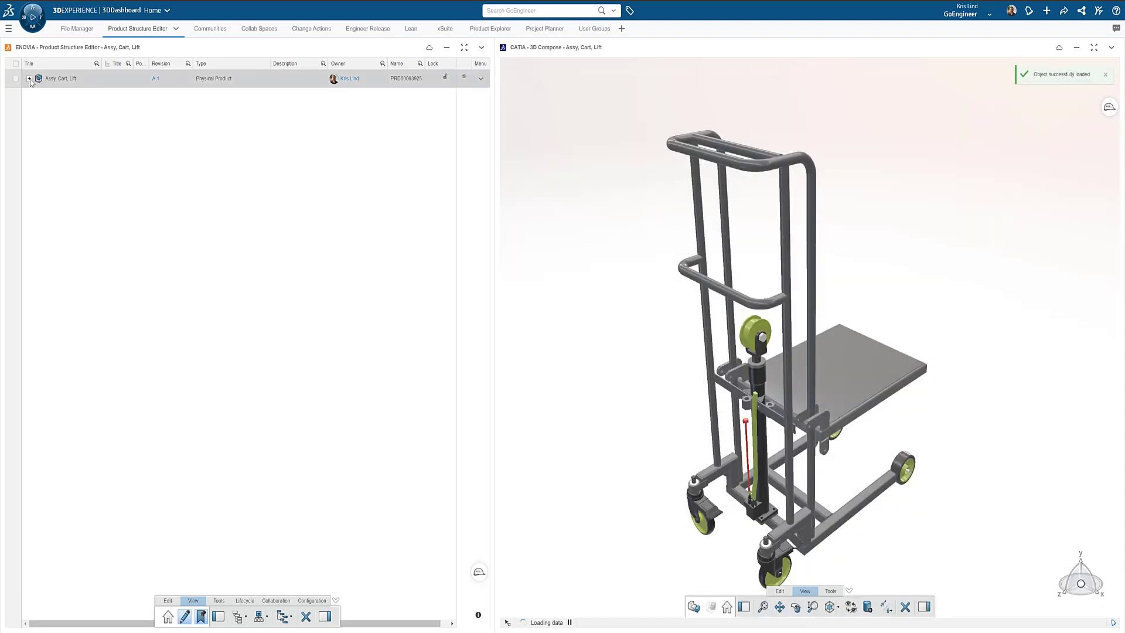
{"action": "left_click", "coordinate": [30, 79]}
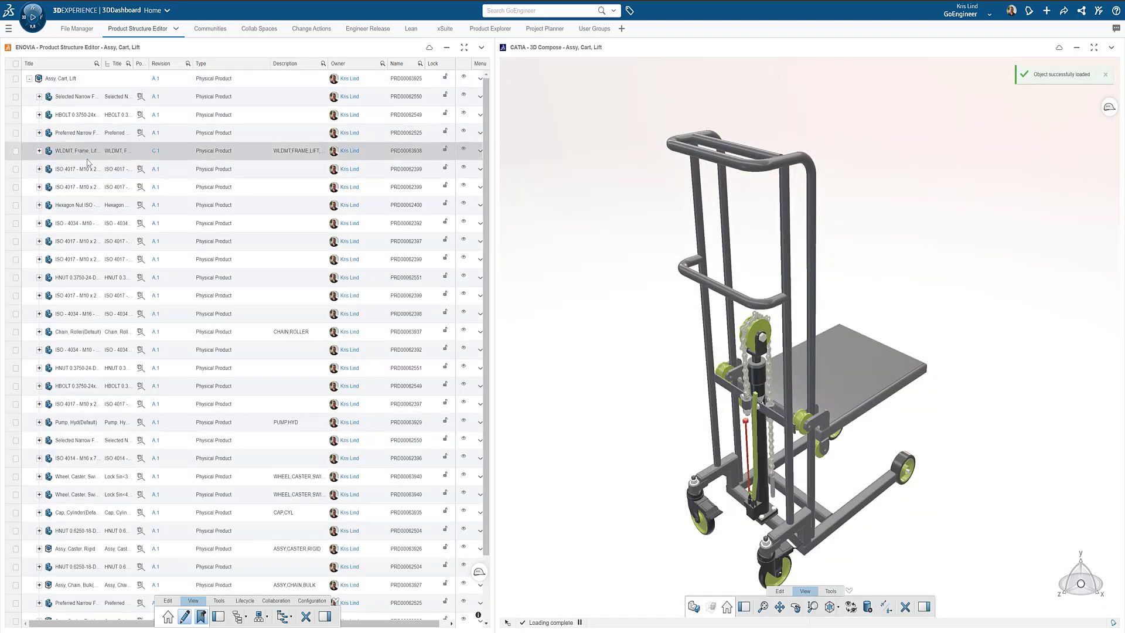
{"action": "scroll", "coordinate": [92, 180], "scroll_direction": "down", "scroll_amount": 3}
{"action": "scroll", "coordinate": [92, 181], "scroll_direction": "down", "scroll_amount": 3}
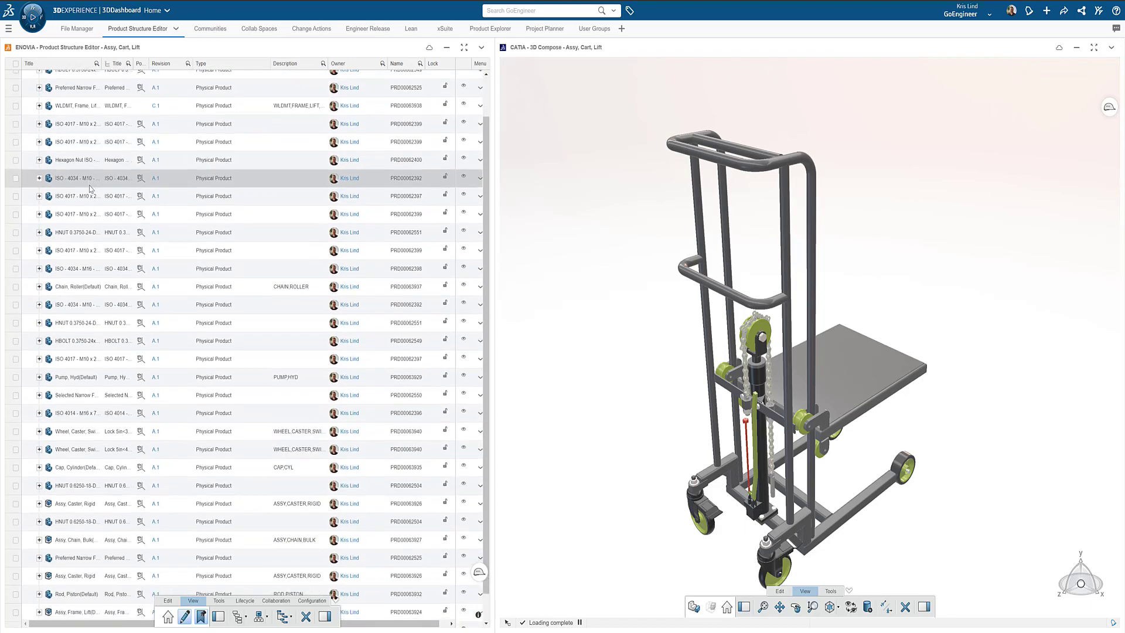
{"action": "scroll", "coordinate": [92, 180], "scroll_direction": "down", "scroll_amount": 2}
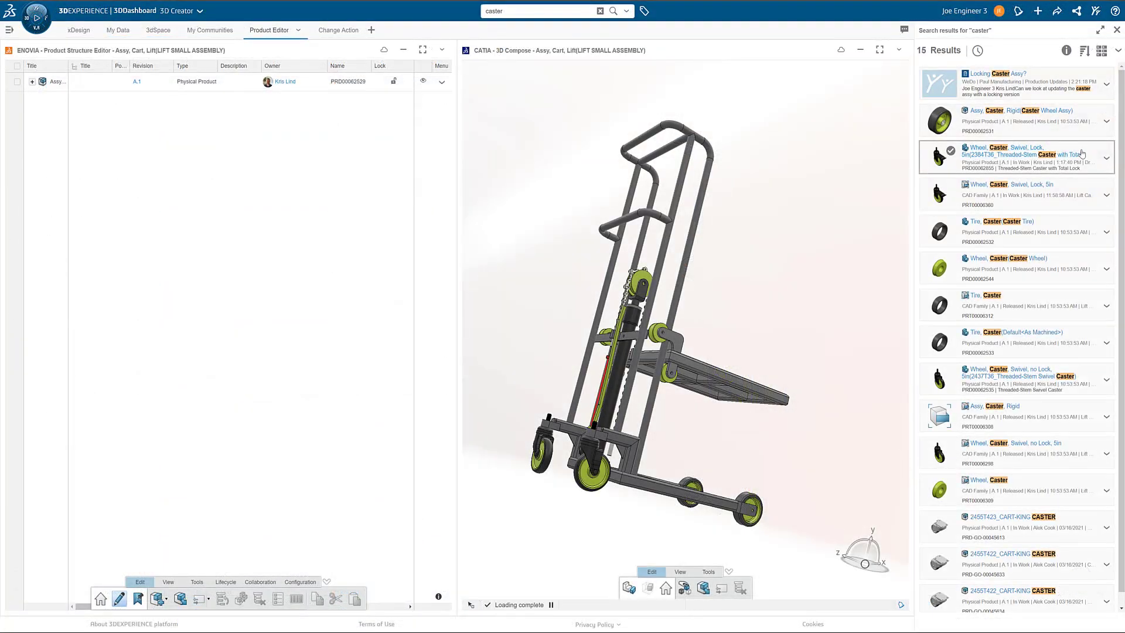
Step: Add the Wheel, Caster, Swivel, Lock search result to the editor beside the cart
{"action": "mouse_move", "coordinate": [992, 156]}
{"action": "left_mouse_down"}
{"action": "mouse_move", "coordinate": [969, 185]}
{"action": "mouse_move", "coordinate": [807, 257]}
{"action": "left_mouse_up"}
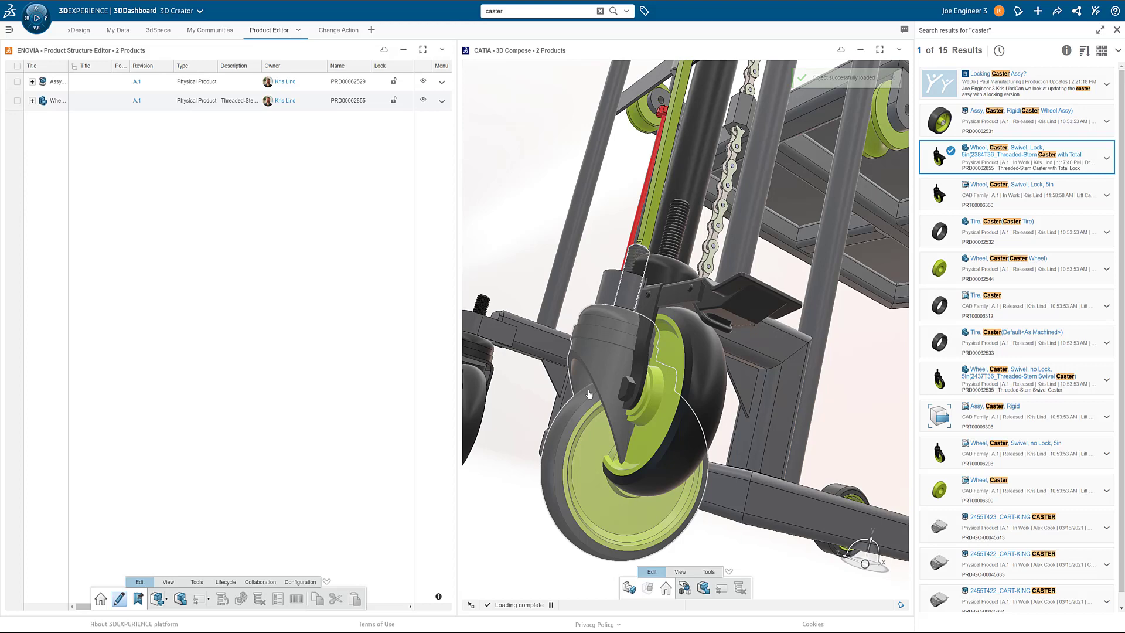
Step: Hide the original Wheel, Caster in the cart assembly, then collapse the tree
{"action": "left_click", "coordinate": [609, 366]}
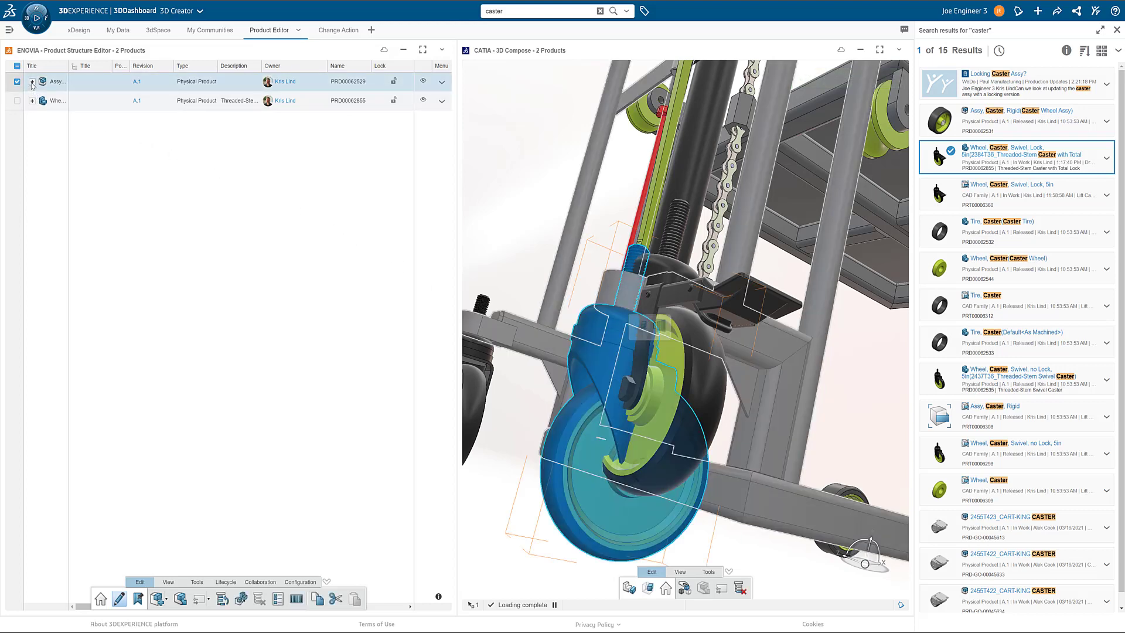
{"action": "left_click", "coordinate": [32, 82]}
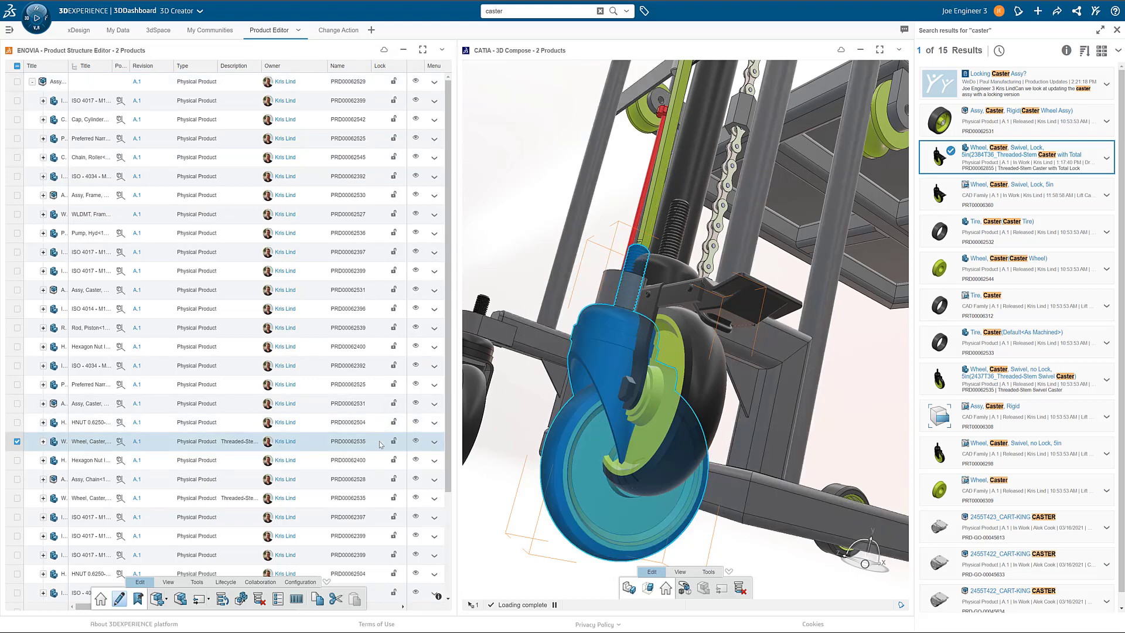
{"action": "left_click", "coordinate": [416, 441]}
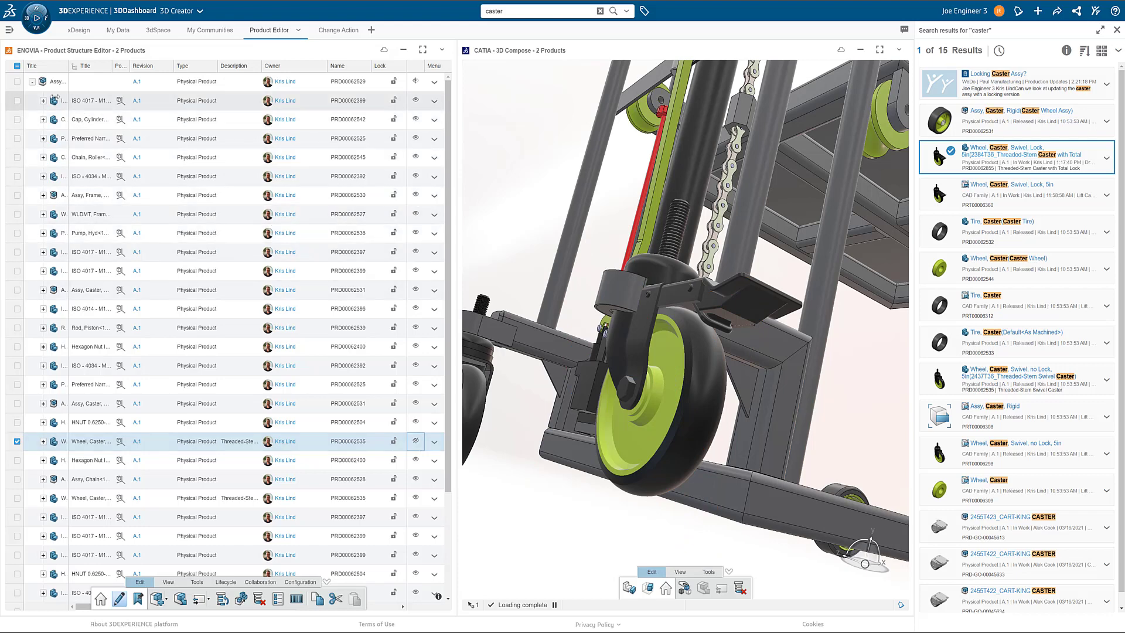
{"action": "left_click", "coordinate": [32, 82]}
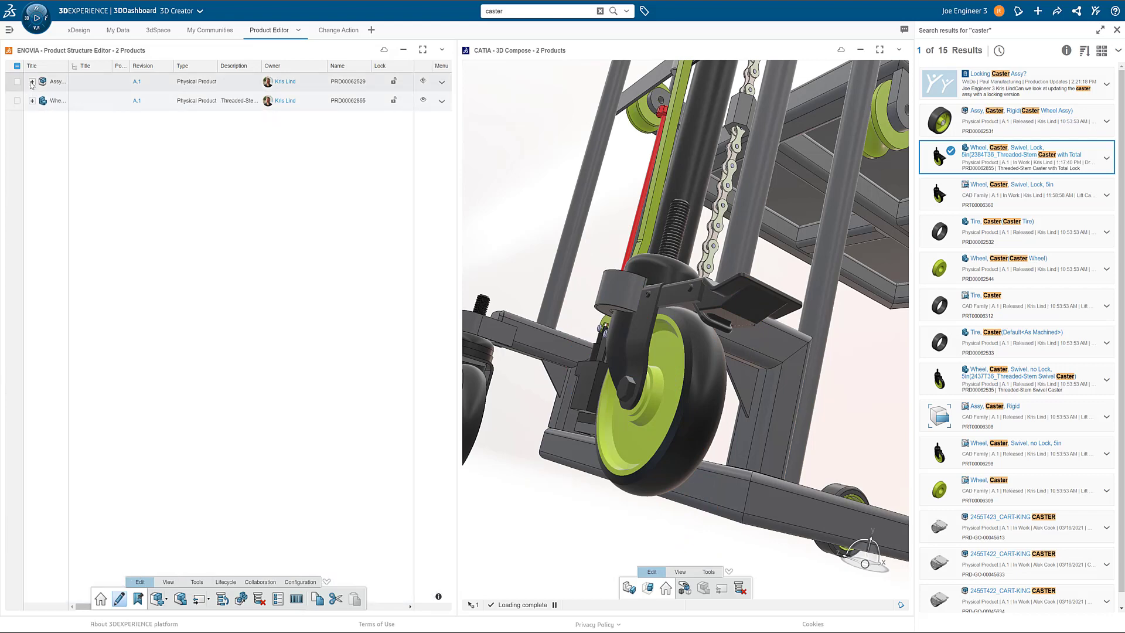
Step: Move the locking Wheel, Caster row under Assy, Cart, Lift, confirming with Move
{"action": "left_click", "coordinate": [47, 103]}
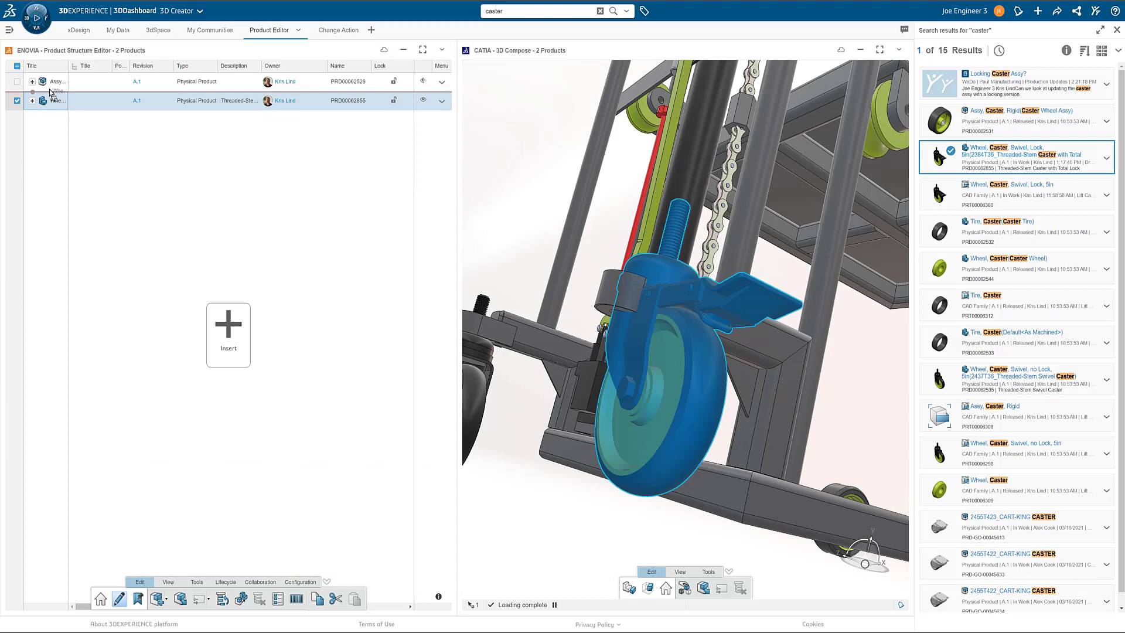
{"action": "left_click_drag", "start_coordinate": [46, 100], "coordinate": [53, 84]}
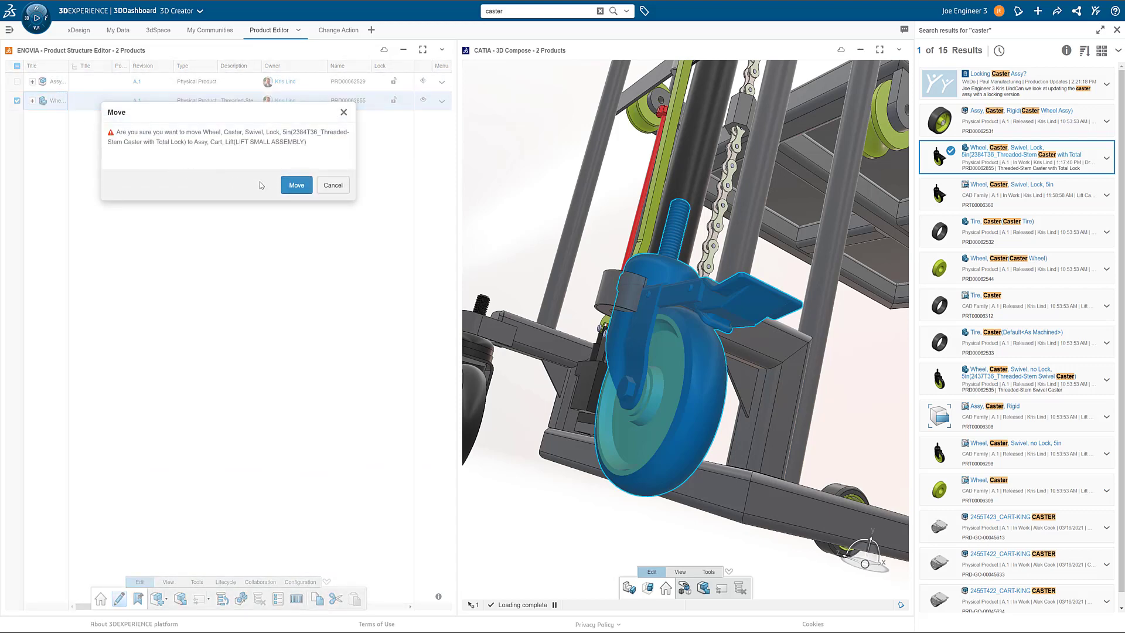
{"action": "left_click", "coordinate": [295, 185]}
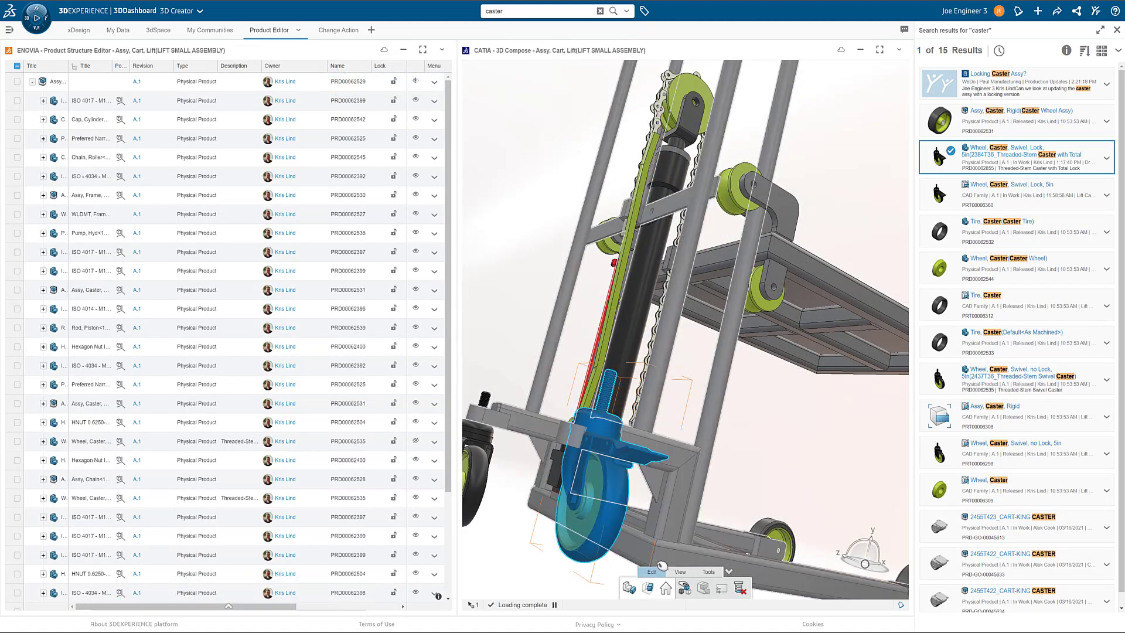
Step: Slide the locking caster along its threaded stem toward the frame mount with the manipulator
{"action": "left_click", "coordinate": [685, 587]}
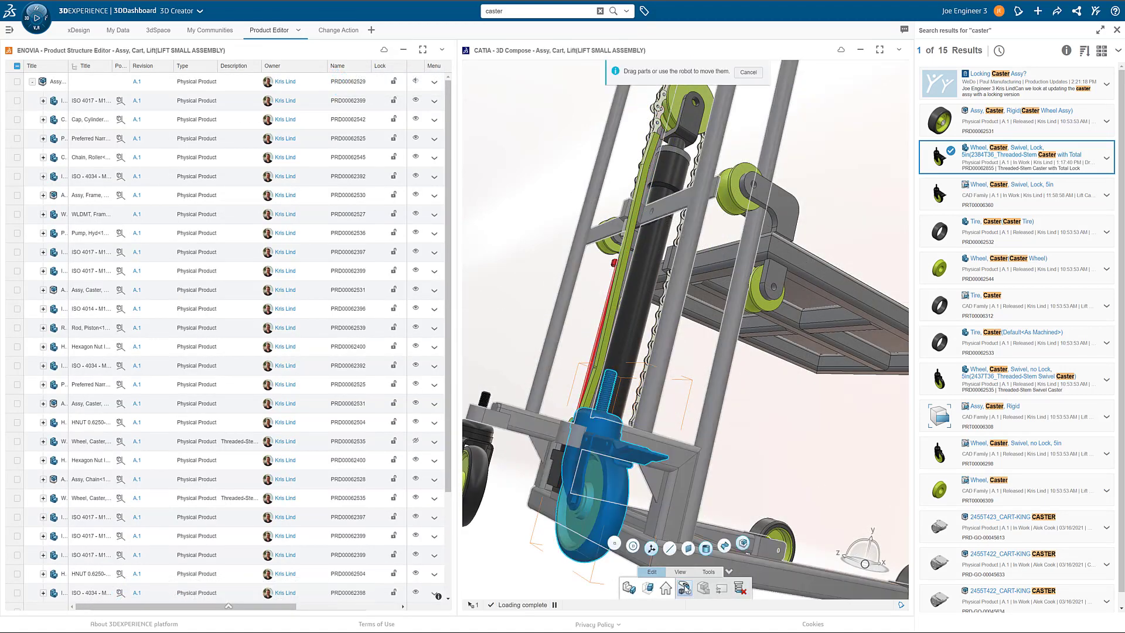
{"action": "scroll", "coordinate": [646, 399], "scroll_direction": "up", "scroll_amount": 5}
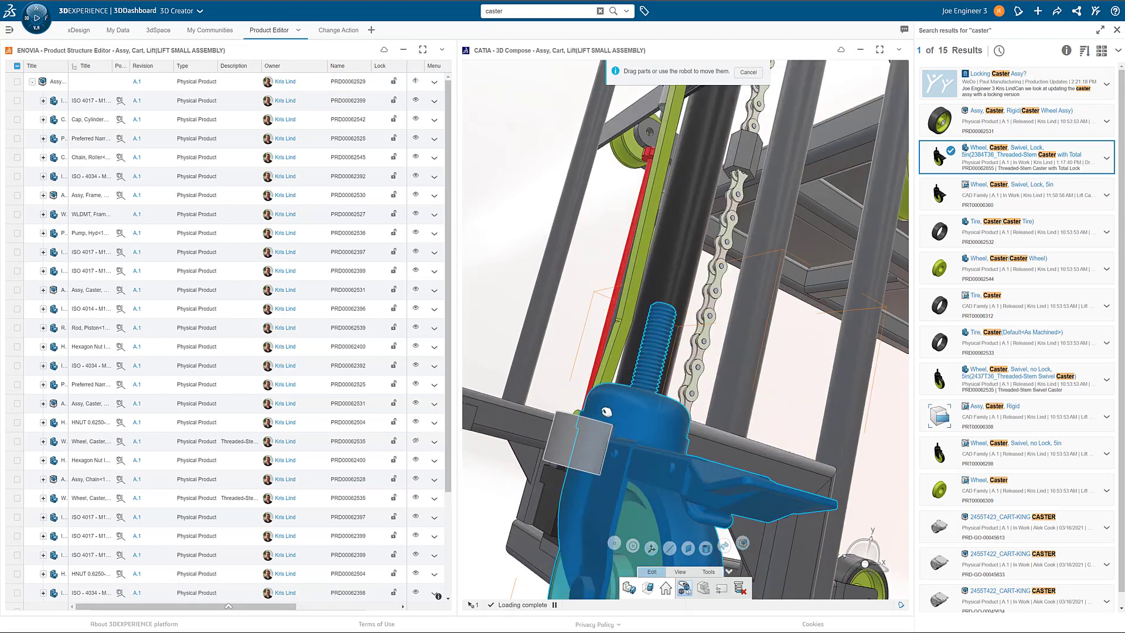
{"action": "middle_click_drag", "start_coordinate": [641, 407], "coordinate": [644, 373]}
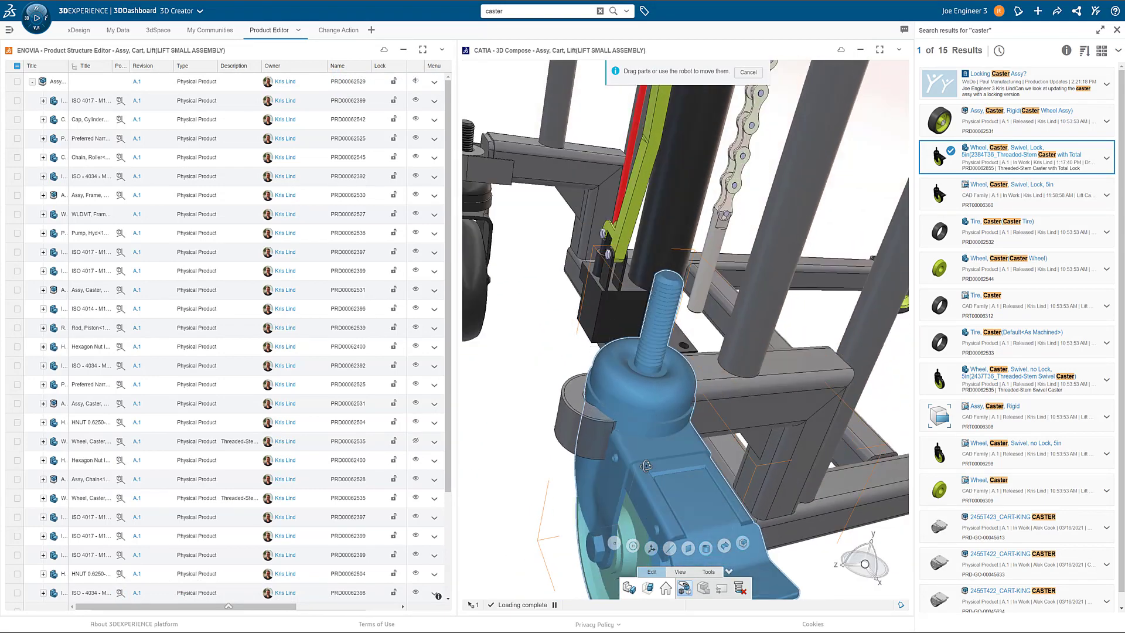
{"action": "left_click", "coordinate": [644, 372]}
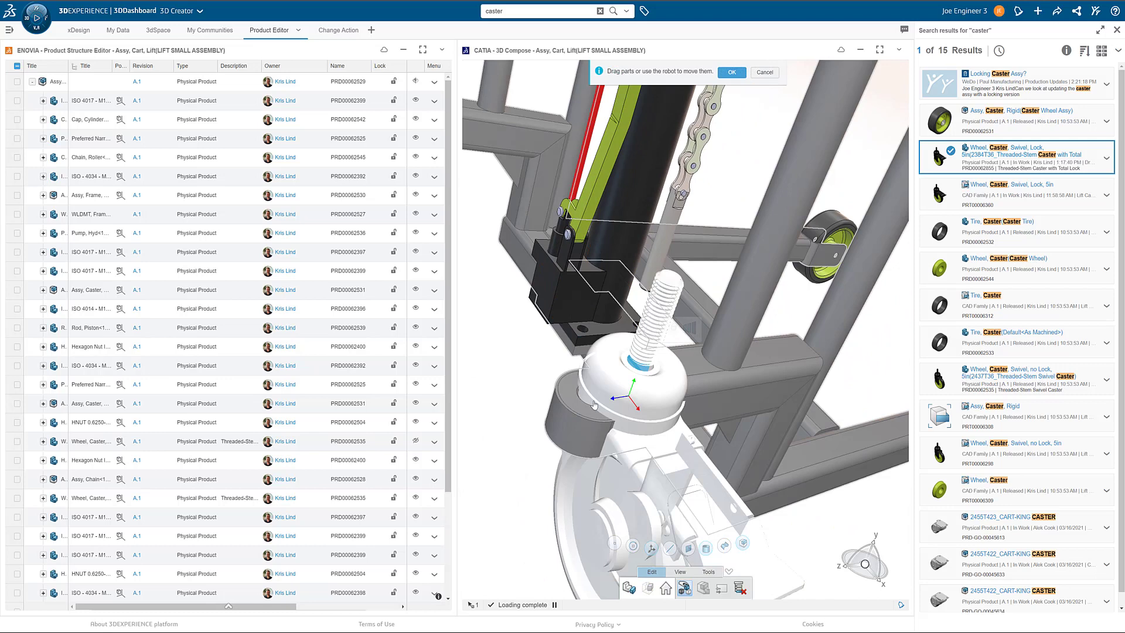
{"action": "left_click_drag", "start_coordinate": [583, 413], "coordinate": [559, 445]}
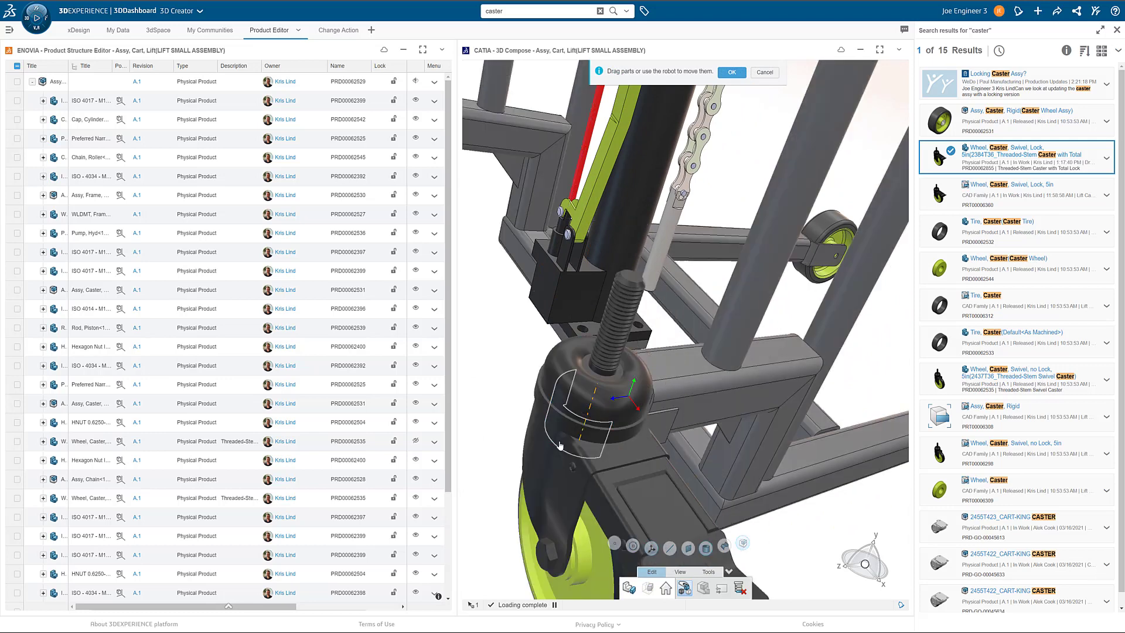
{"action": "left_click", "coordinate": [559, 446]}
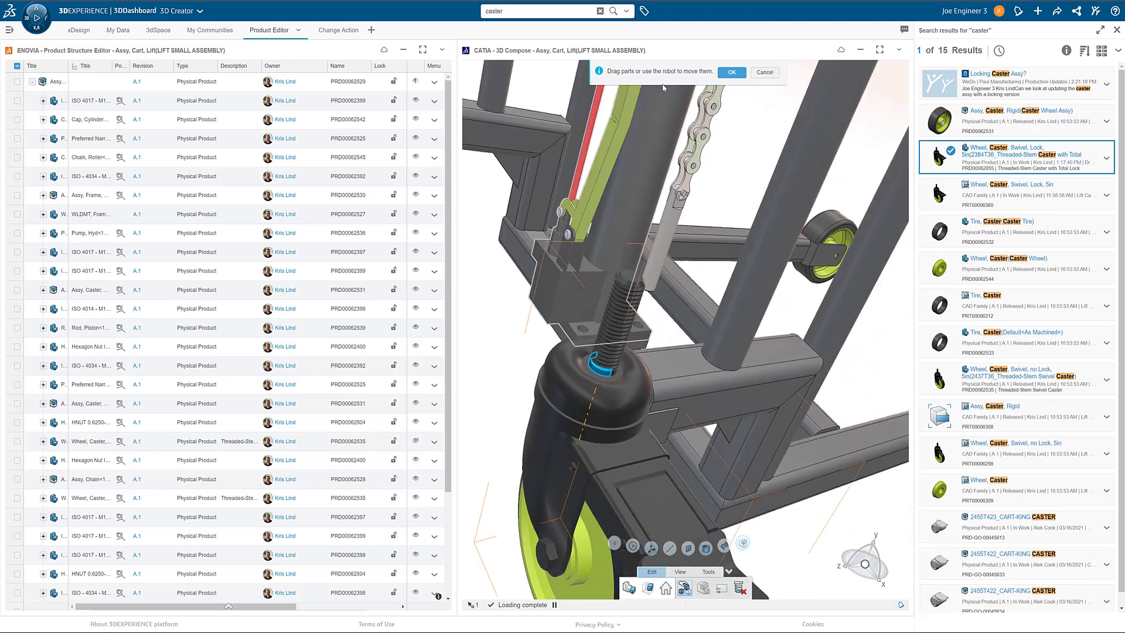
{"action": "left_click", "coordinate": [729, 72]}
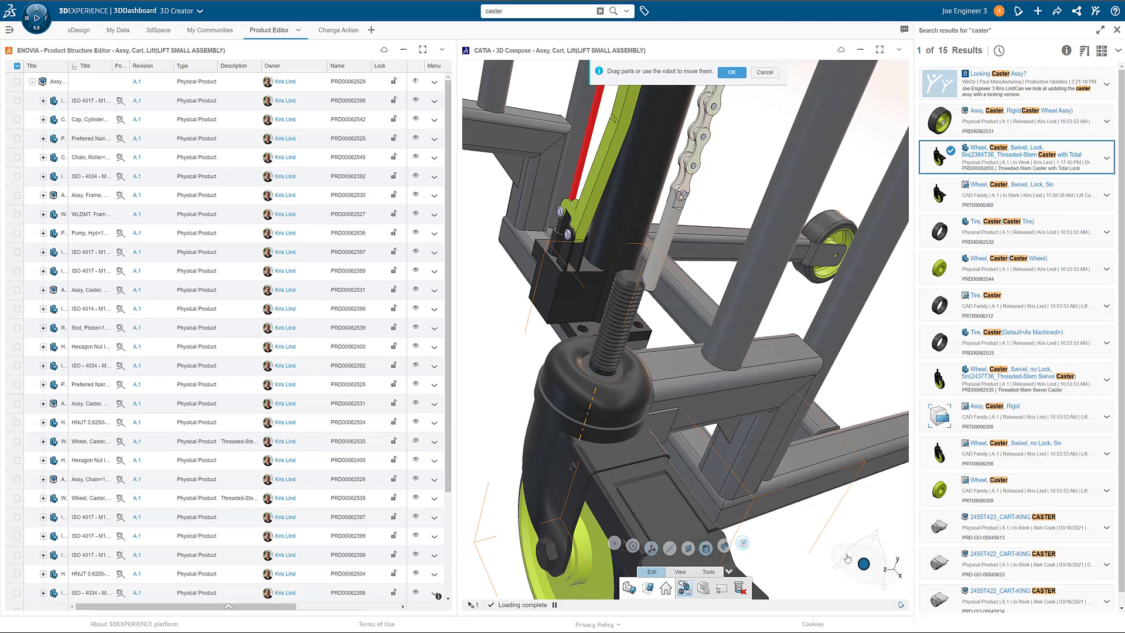
{"action": "left_click_drag", "start_coordinate": [864, 562], "coordinate": [603, 365]}
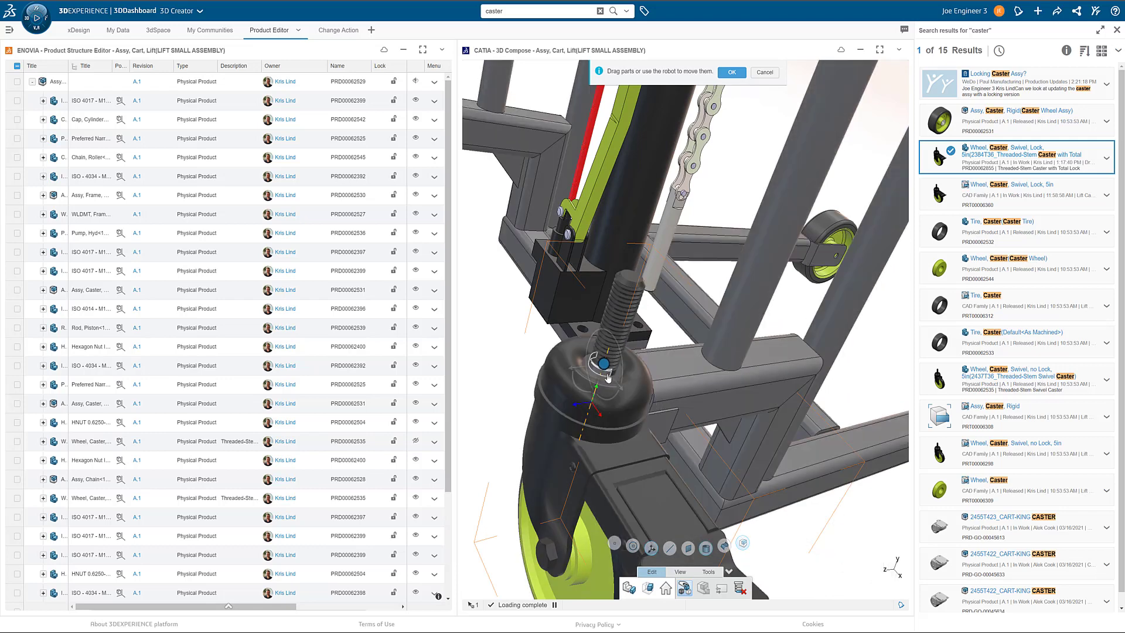
Step: Finish sliding the locking caster down its stem into the frame mount
{"action": "left_click", "coordinate": [603, 365]}
{"action": "left_click_drag", "start_coordinate": [596, 397], "coordinate": [580, 479]}
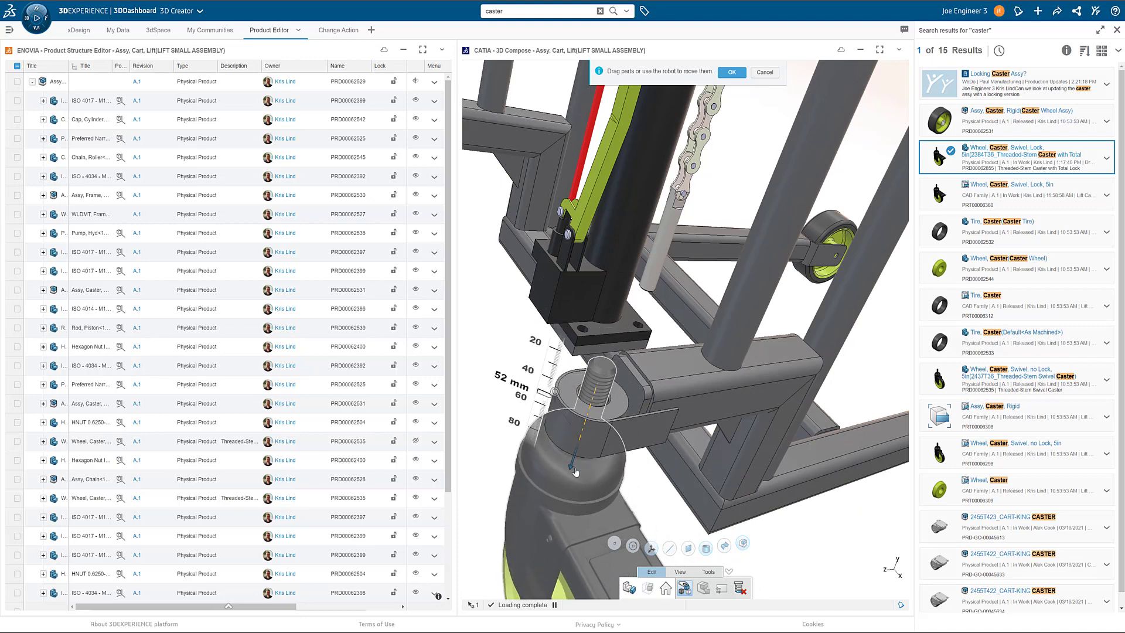
{"action": "scroll", "coordinate": [616, 448], "scroll_direction": "down", "scroll_amount": 3}
{"action": "middle_click_drag", "start_coordinate": [616, 450], "coordinate": [561, 585]}
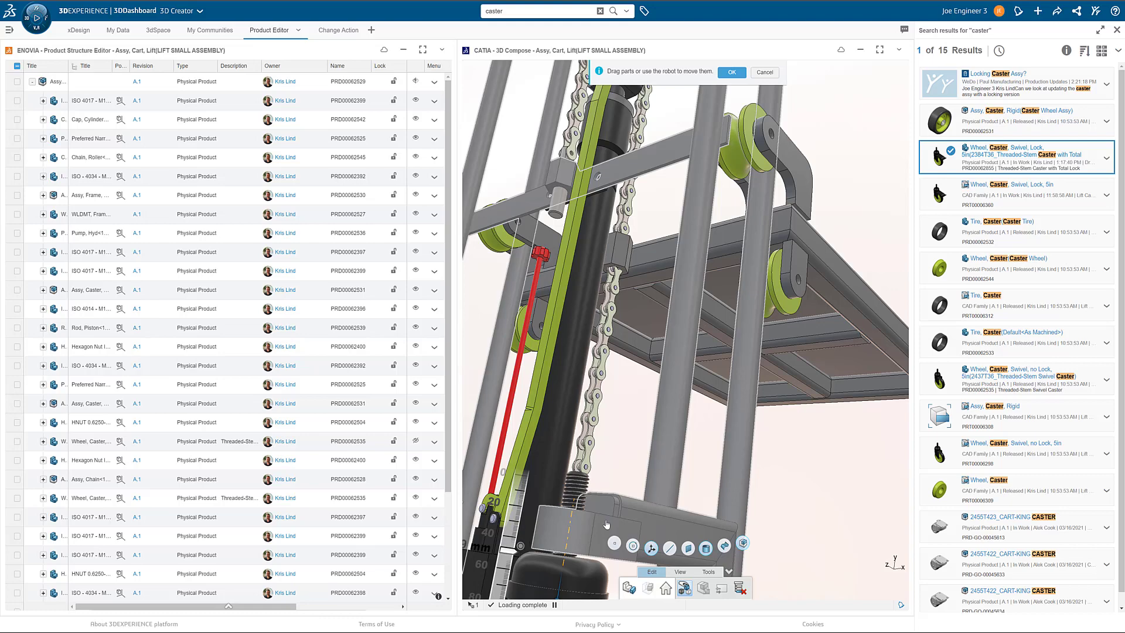
{"action": "scroll", "coordinate": [560, 545], "scroll_direction": "down", "scroll_amount": 3}
{"action": "mouse_move", "coordinate": [560, 545]}
{"action": "middle_mouse_down"}
{"action": "mouse_move", "coordinate": [610, 473]}
{"action": "mouse_move", "coordinate": [615, 422]}
{"action": "middle_mouse_up"}
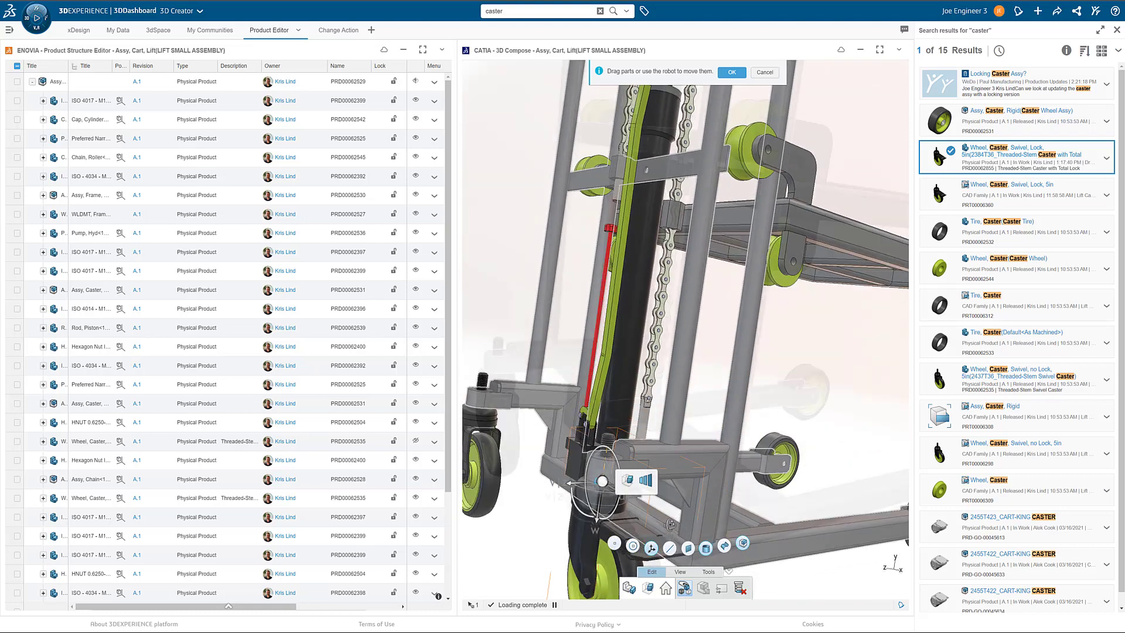
{"action": "mouse_move", "coordinate": [581, 492]}
{"action": "left_mouse_down"}
{"action": "mouse_move", "coordinate": [599, 491]}
{"action": "mouse_move", "coordinate": [618, 510]}
{"action": "mouse_move", "coordinate": [703, 508]}
{"action": "left_mouse_up"}
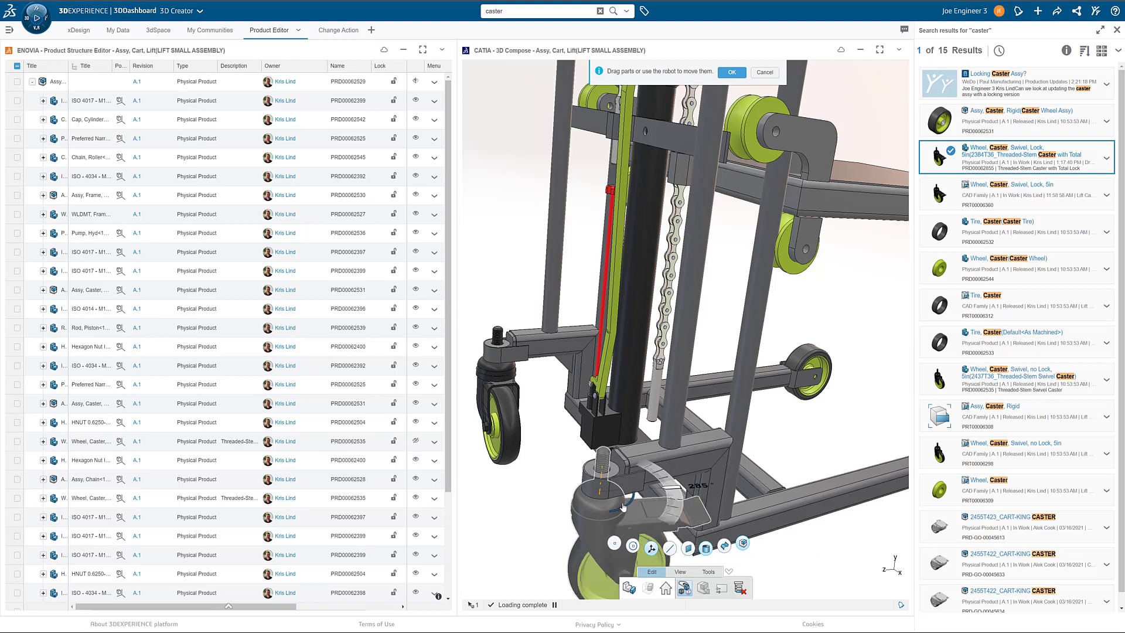
{"action": "scroll", "coordinate": [702, 509], "scroll_direction": "up", "scroll_amount": 5}
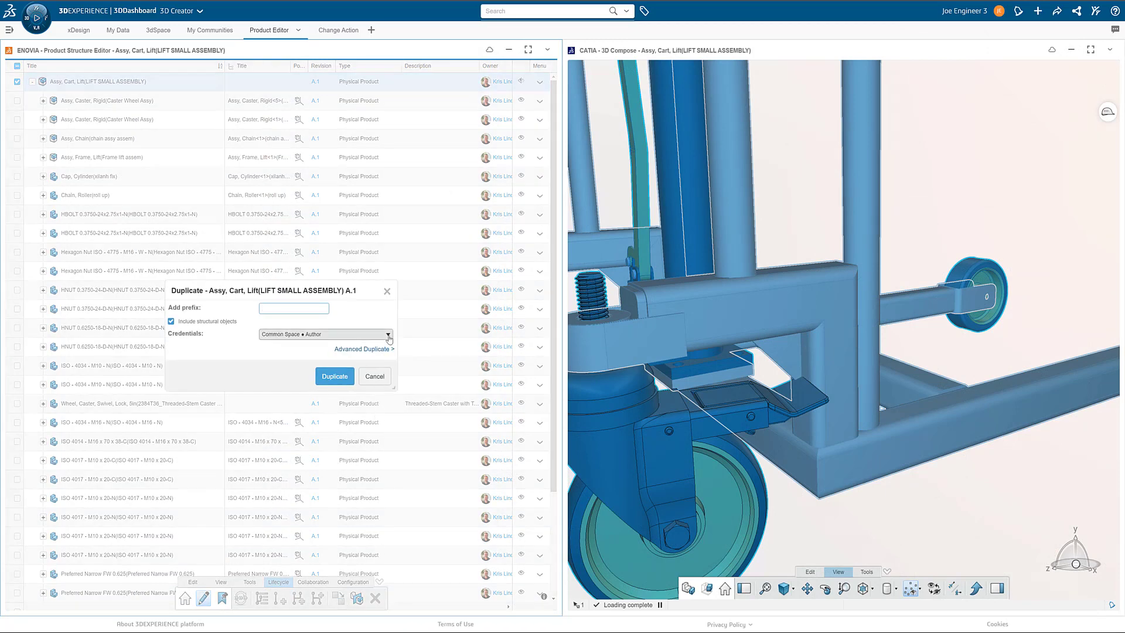
Step: Use Lift Cart Manufacturing • Leader credentials and set all child parts to Reuse
{"action": "left_click", "coordinate": [325, 334]}
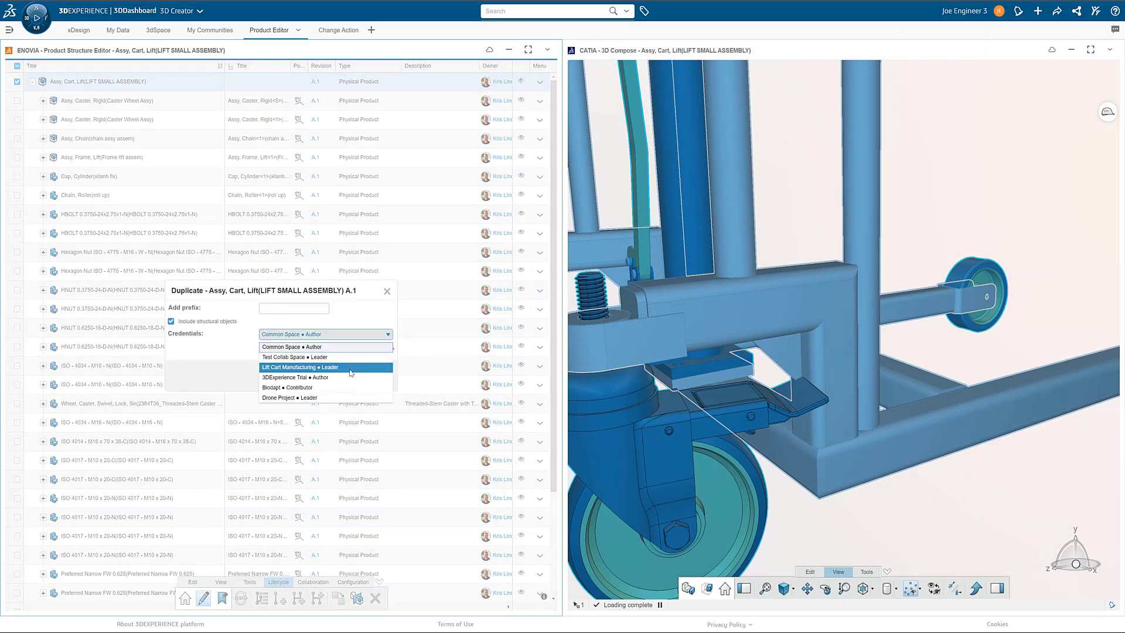
{"action": "left_click", "coordinate": [350, 370]}
{"action": "left_click", "coordinate": [367, 355]}
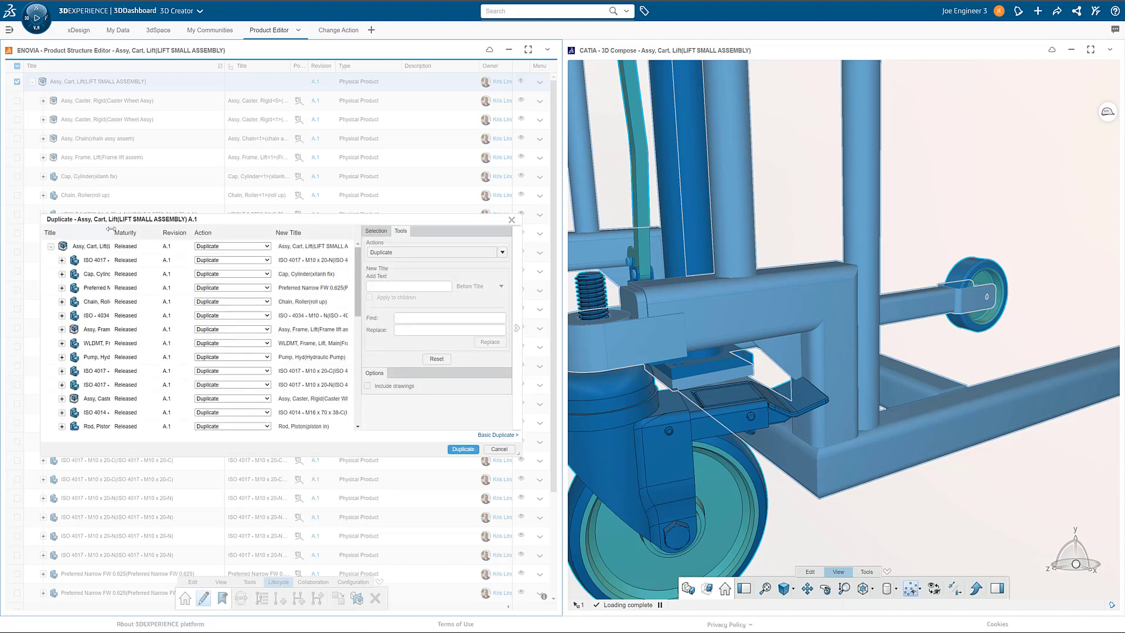
{"action": "left_click_drag", "start_coordinate": [113, 231], "coordinate": [186, 230]}
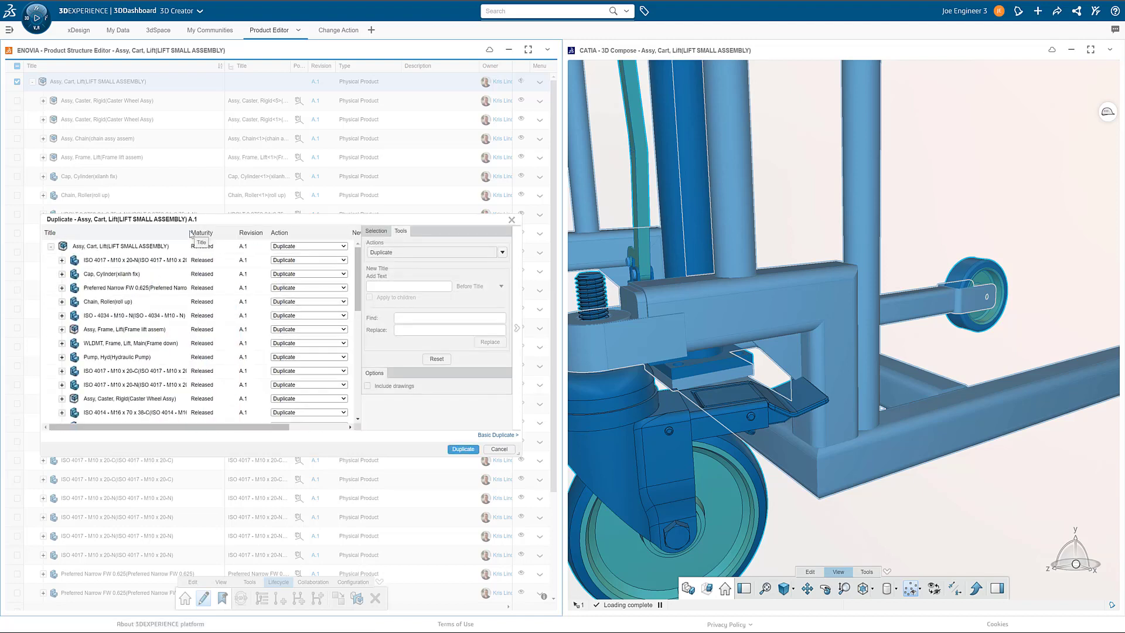
{"action": "left_click", "coordinate": [503, 253]}
{"action": "left_click", "coordinate": [396, 290]}
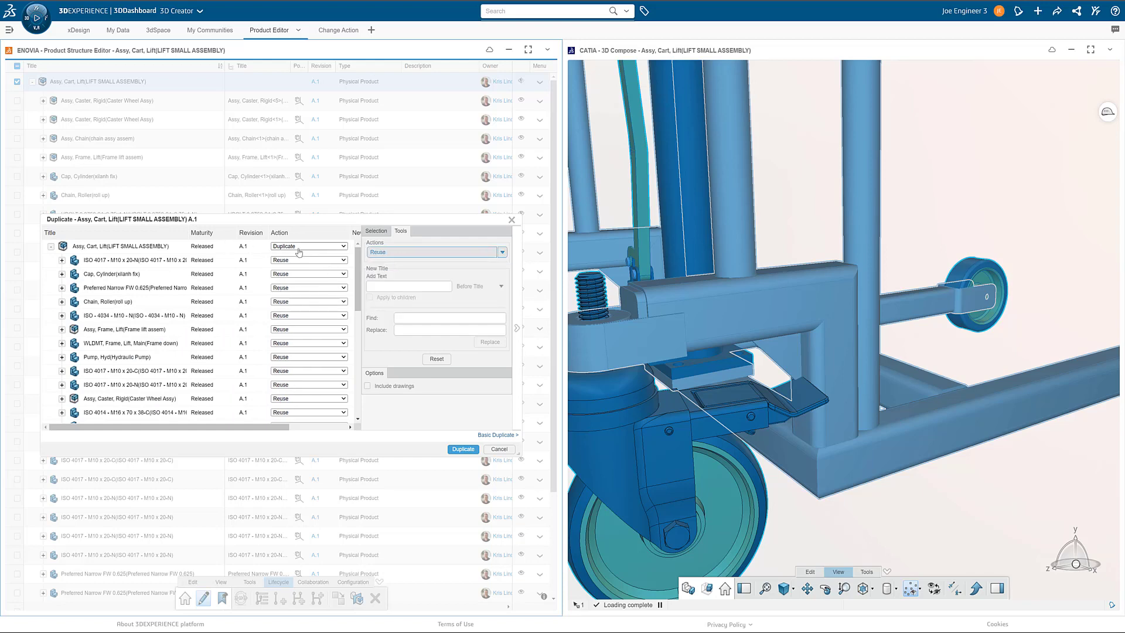
Step: Set the WLDMT main frame to Duplicate and the no-lock swivel caster to Exclude
{"action": "left_click", "coordinate": [344, 342]}
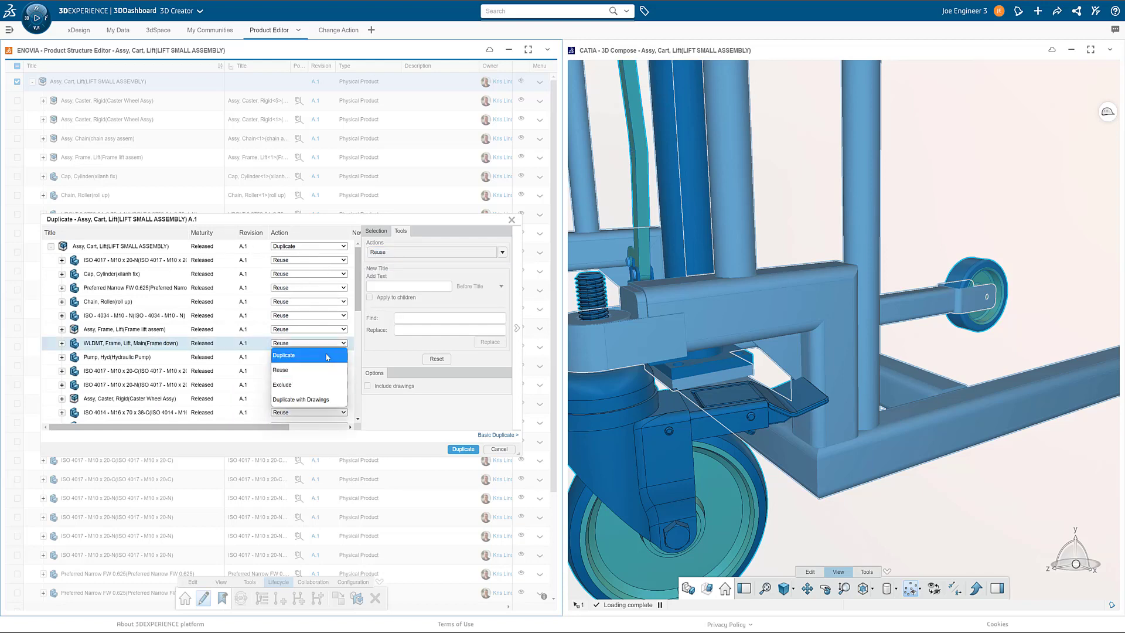
{"action": "left_click", "coordinate": [308, 352]}
{"action": "left_click_drag", "start_coordinate": [358, 264], "coordinate": [360, 401]}
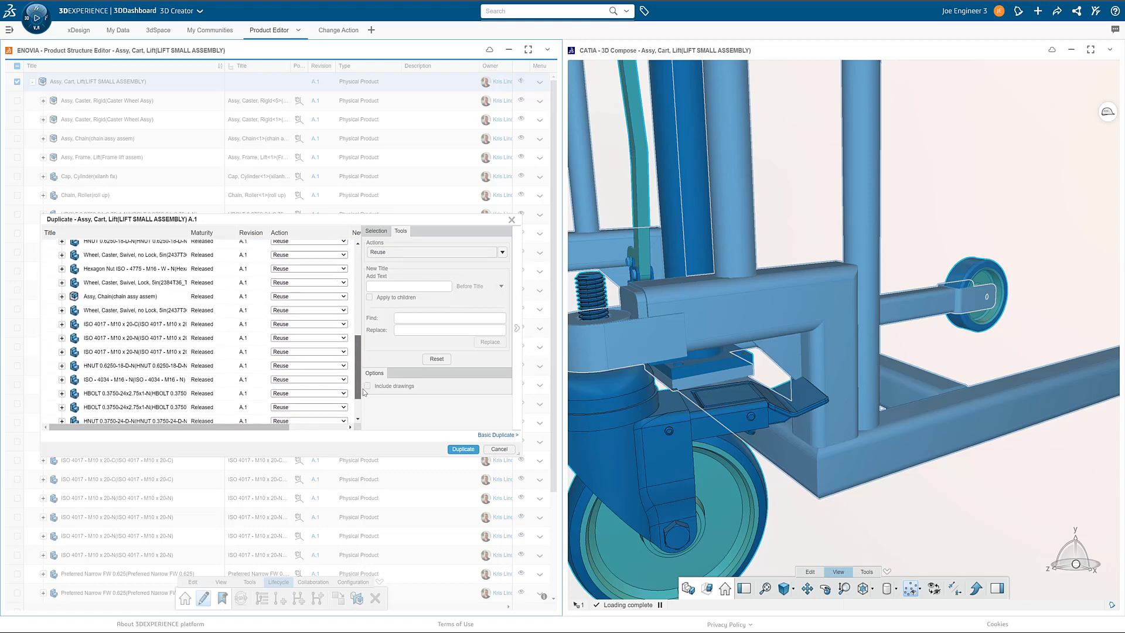
{"action": "scroll", "coordinate": [264, 334], "scroll_direction": "up", "scroll_amount": 1}
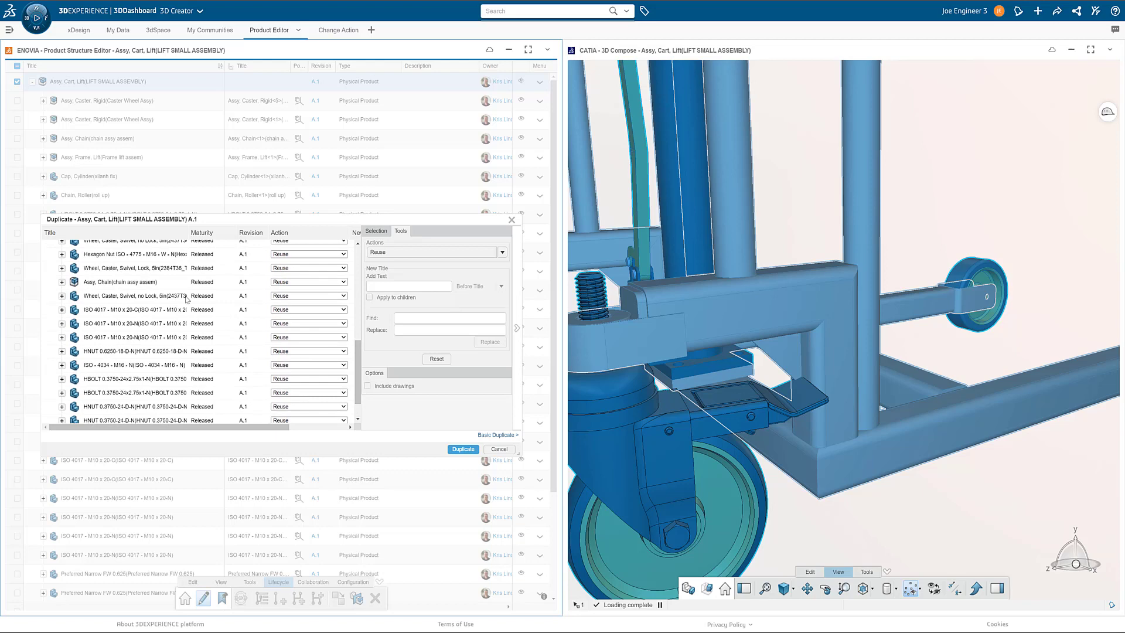
{"action": "left_click", "coordinate": [343, 296]}
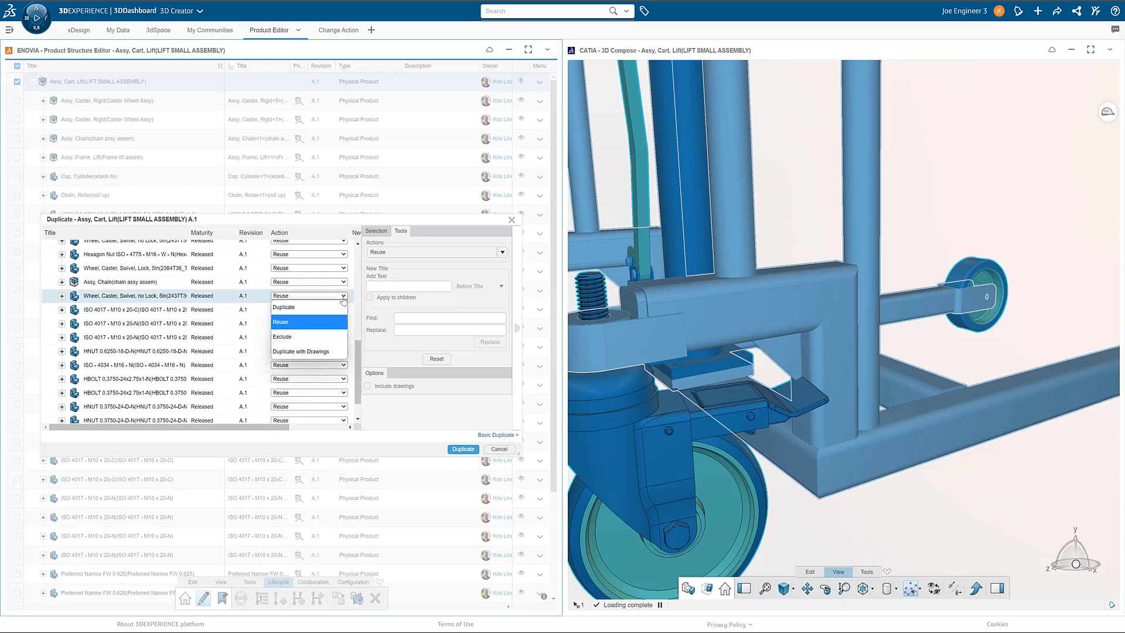
{"action": "left_click", "coordinate": [284, 337]}
{"action": "left_click_drag", "start_coordinate": [359, 355], "coordinate": [361, 344]}
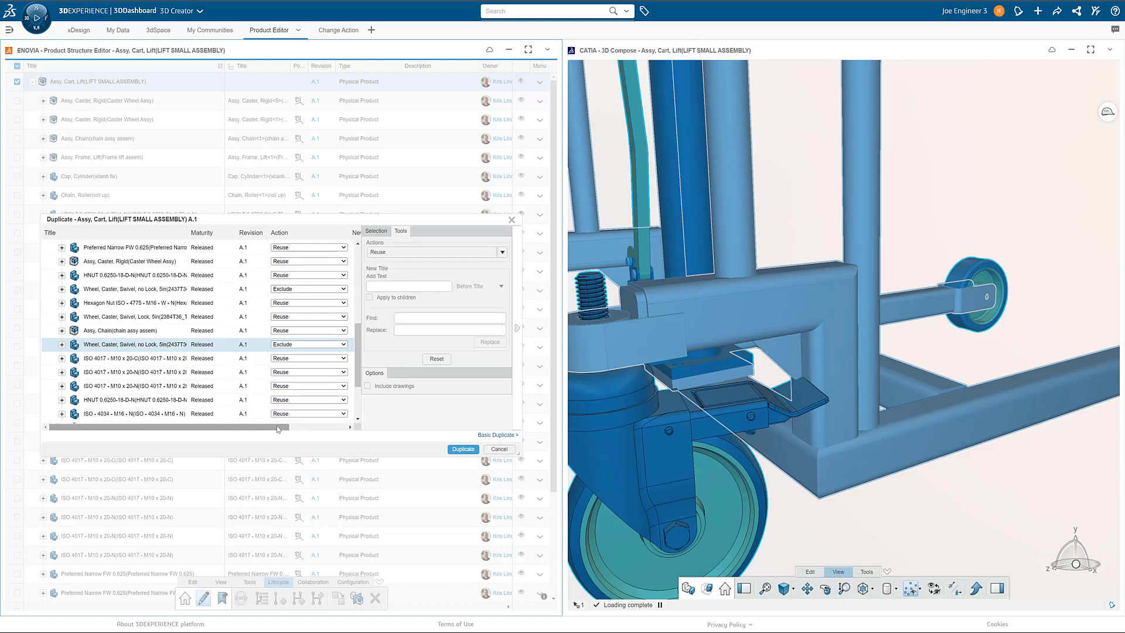
{"action": "left_click_drag", "start_coordinate": [176, 427], "coordinate": [238, 427]}
{"action": "mouse_move", "coordinate": [359, 263]}
{"action": "left_mouse_down"}
{"action": "mouse_move", "coordinate": [363, 316]}
{"action": "mouse_move", "coordinate": [359, 246]}
{"action": "left_mouse_up"}
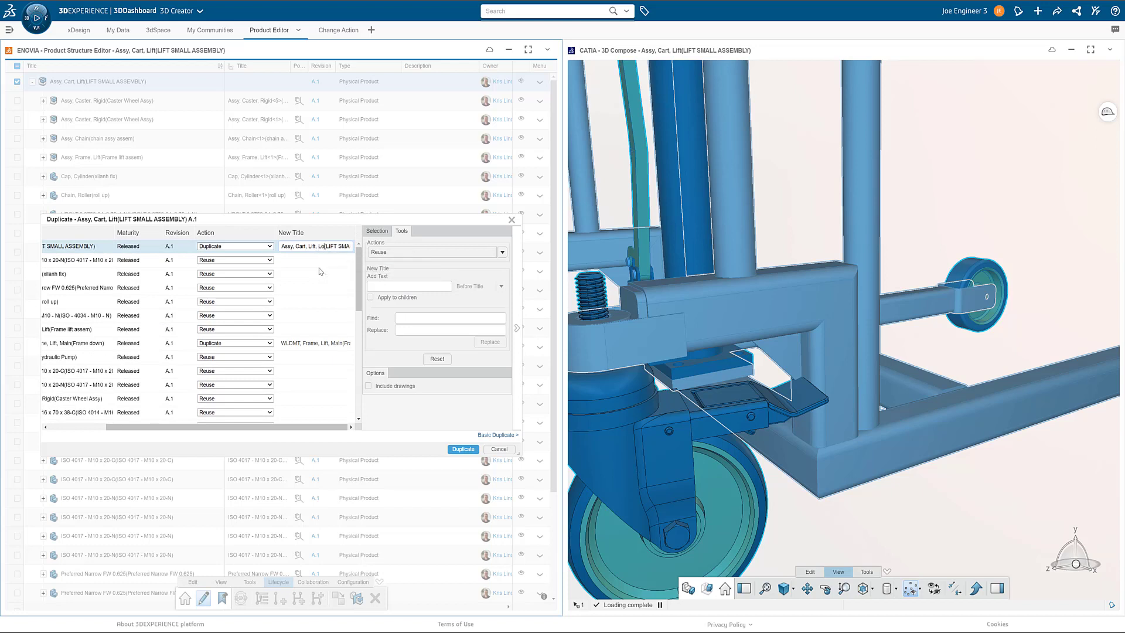
{"action": "type", "text": "ster"}
Step: Append 'Locking Caster' to the new frame title and run the duplication
{"action": "left_click", "coordinate": [315, 343]}
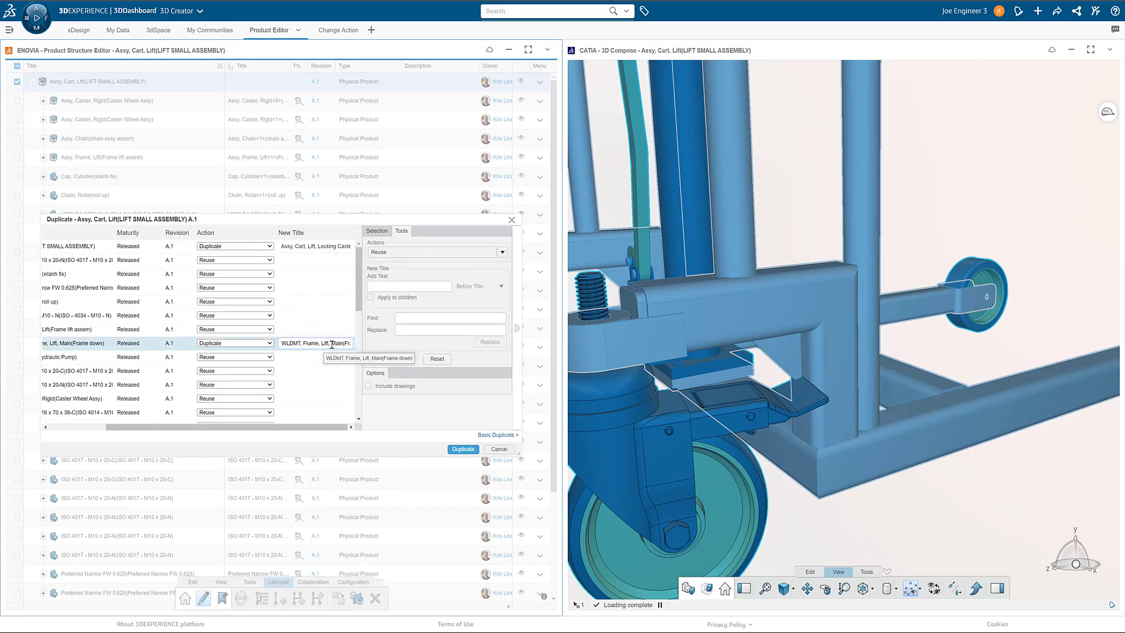
{"action": "type", "text": ",Locking Caster"}
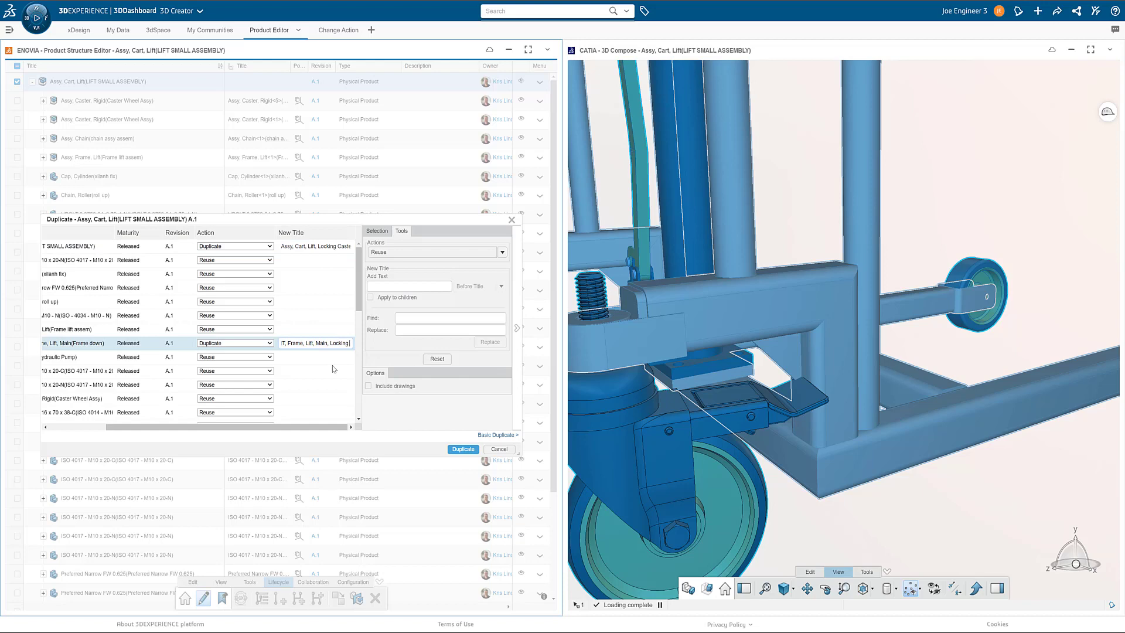
{"action": "left_click", "coordinate": [463, 449]}
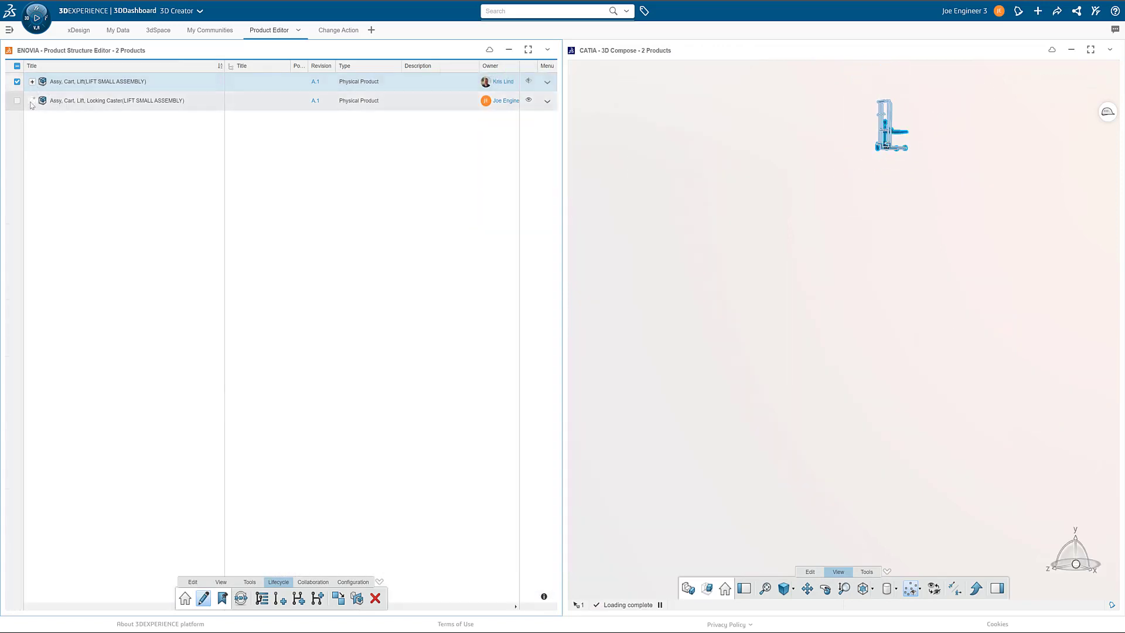
Step: Expand the Locking Caster assembly, sort by Maturity State, and select both In Work rows
{"action": "left_click", "coordinate": [32, 101]}
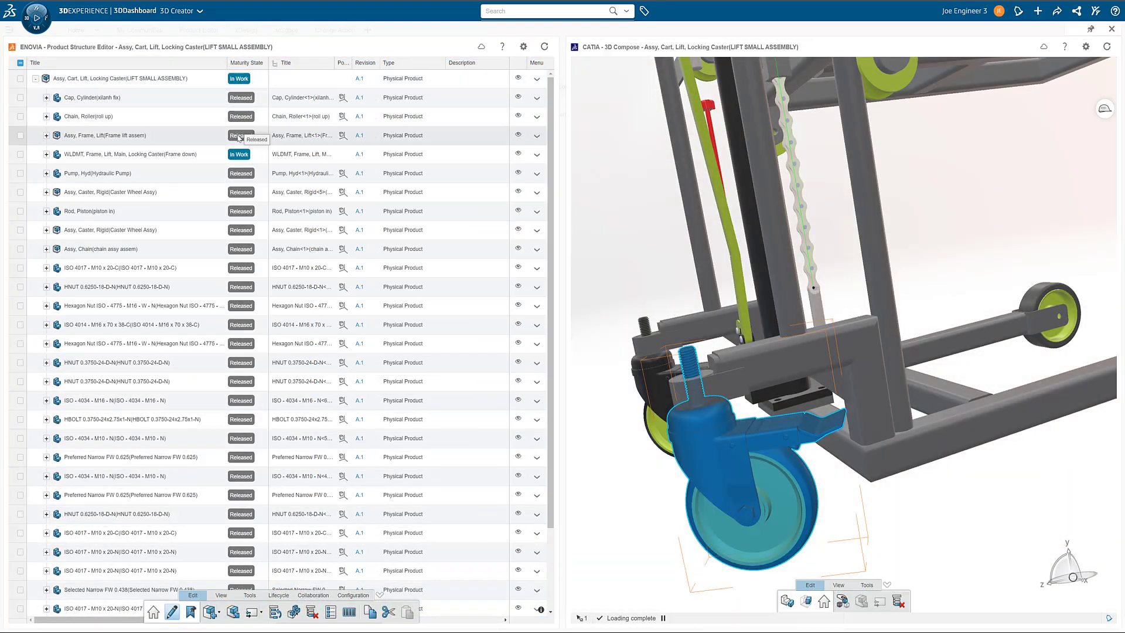
{"action": "left_click", "coordinate": [243, 64]}
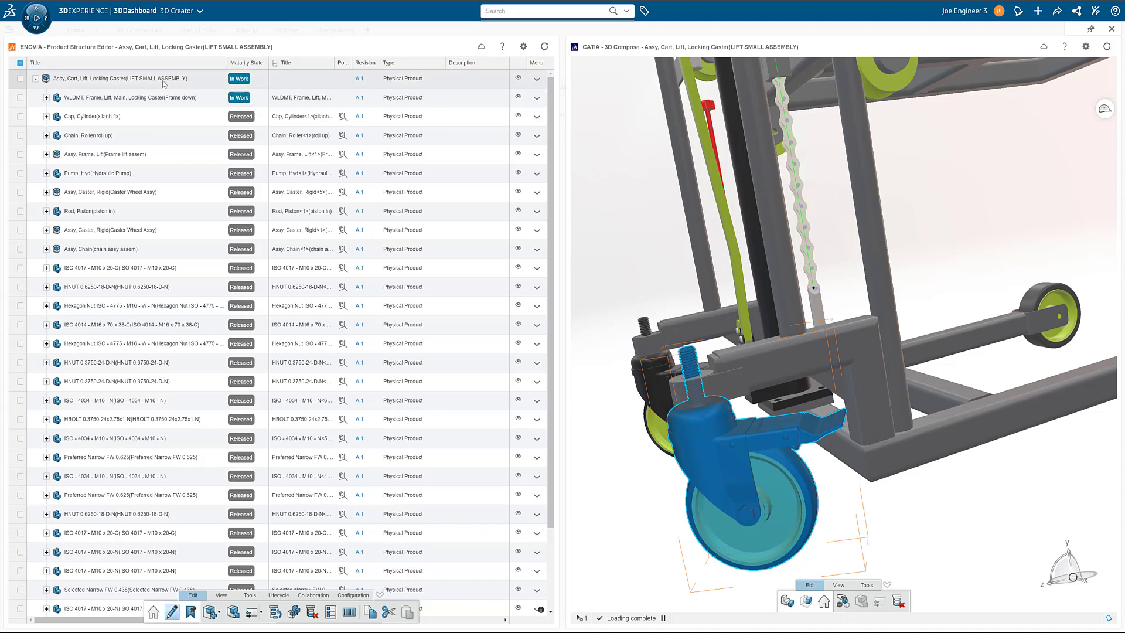
{"action": "left_click", "coordinate": [121, 78]}
{"action": "left_click", "coordinate": [161, 98], "text": "ctrl"}
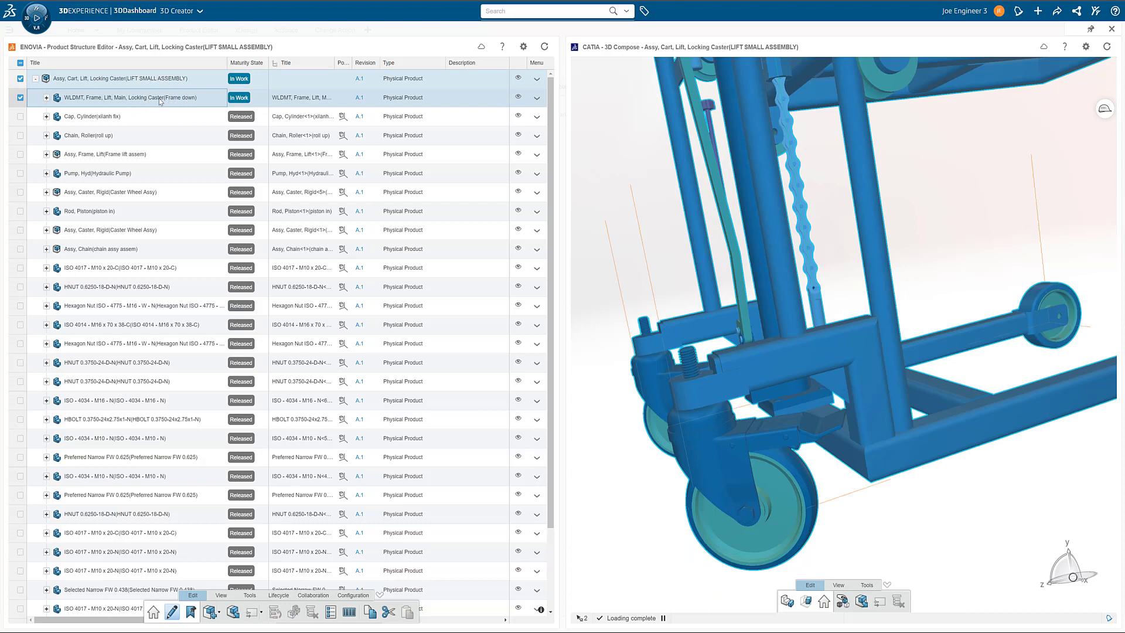
Step: Assign new MCH enterprise item numbers to the locking caster assembly and main frame weldment
{"action": "right_click", "coordinate": [160, 101]}
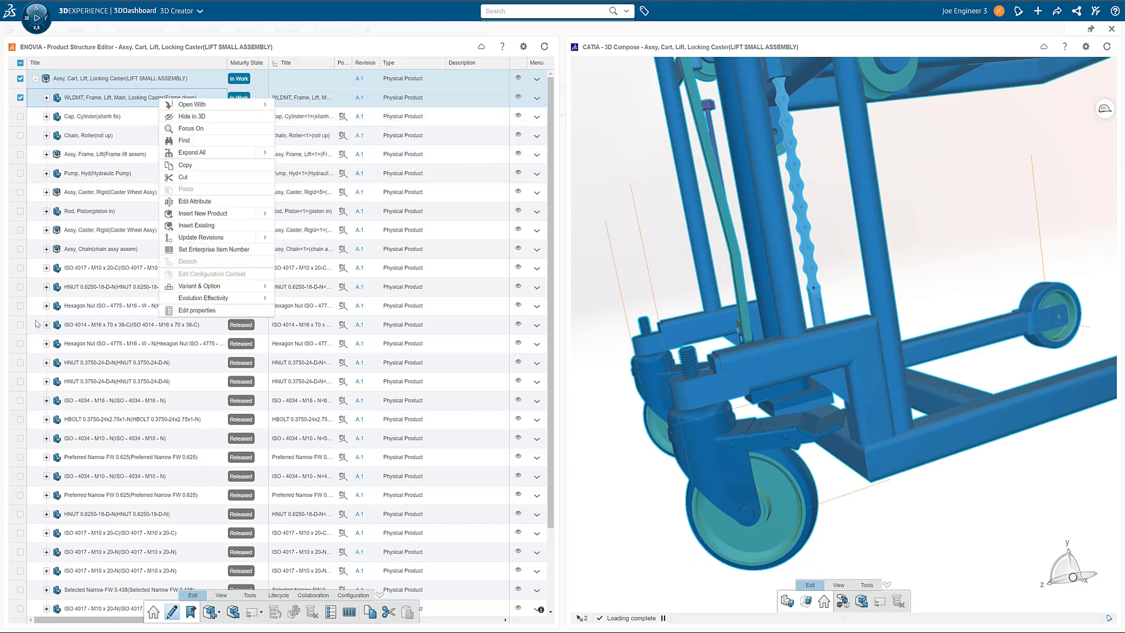
{"action": "left_click", "coordinate": [206, 250]}
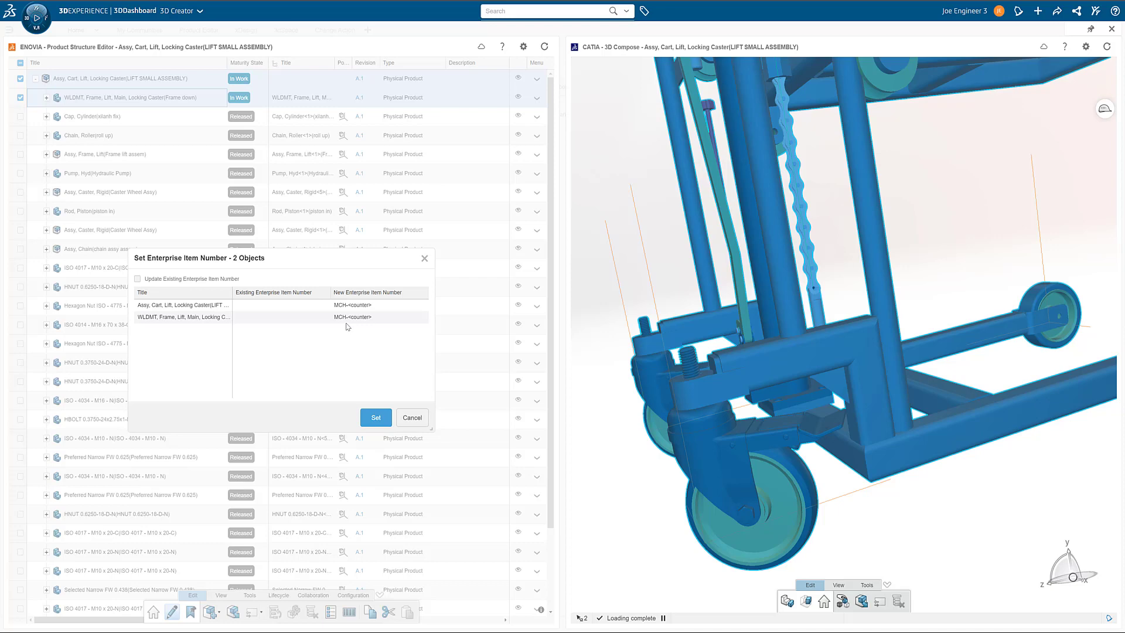
{"action": "left_click", "coordinate": [376, 417]}
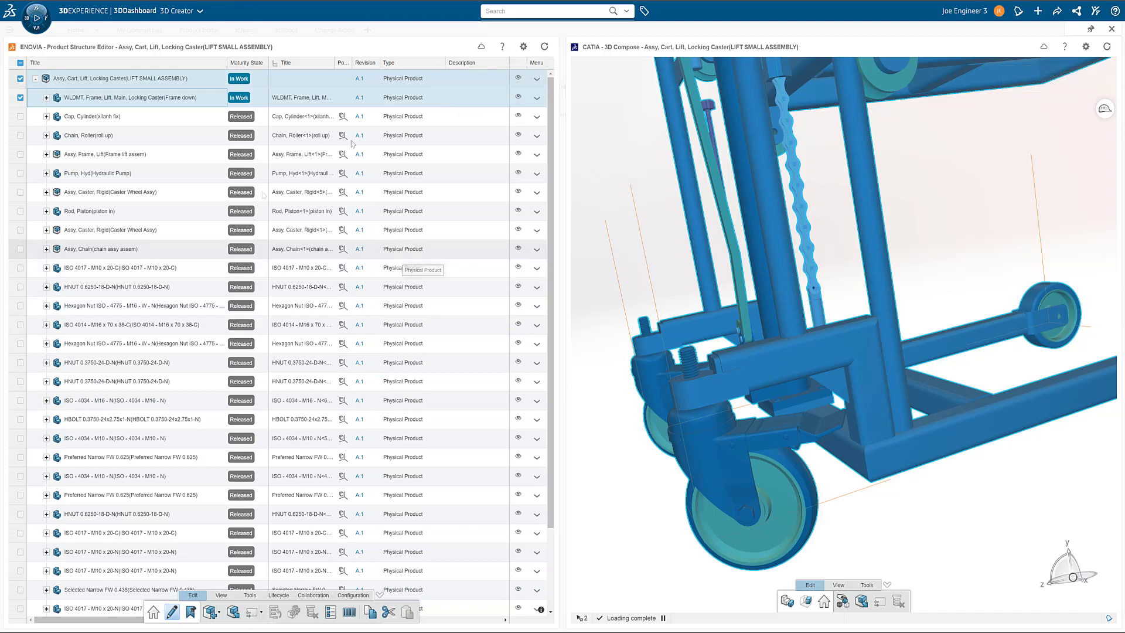
Step: Change the maturity of both In Work Locking Caster items to Released
{"action": "left_click", "coordinate": [280, 596]}
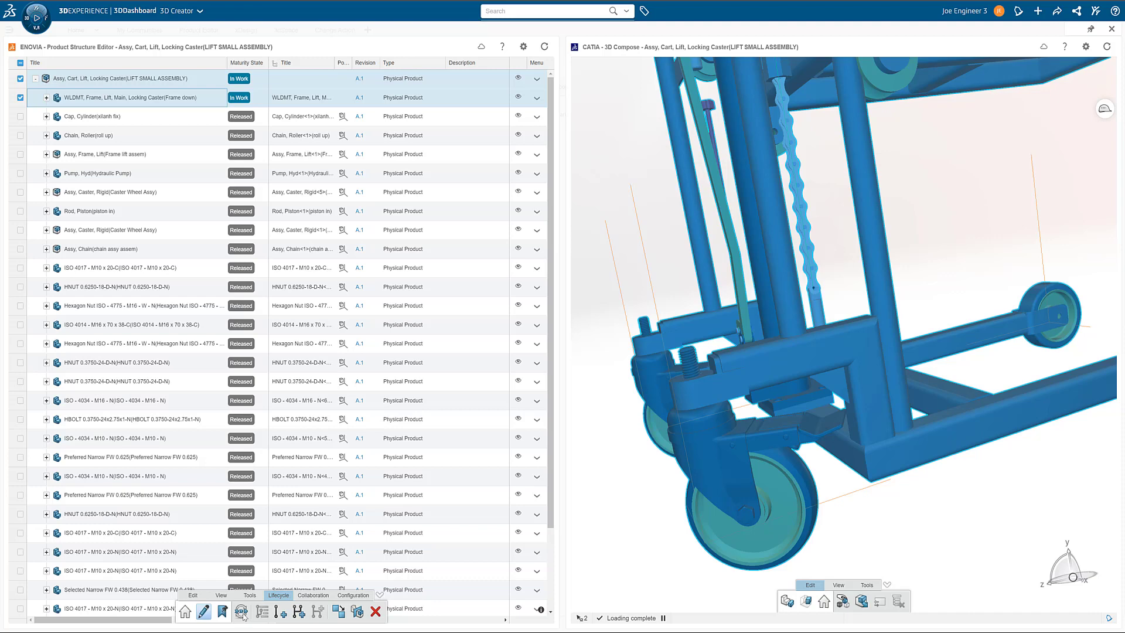
{"action": "left_click", "coordinate": [242, 612]}
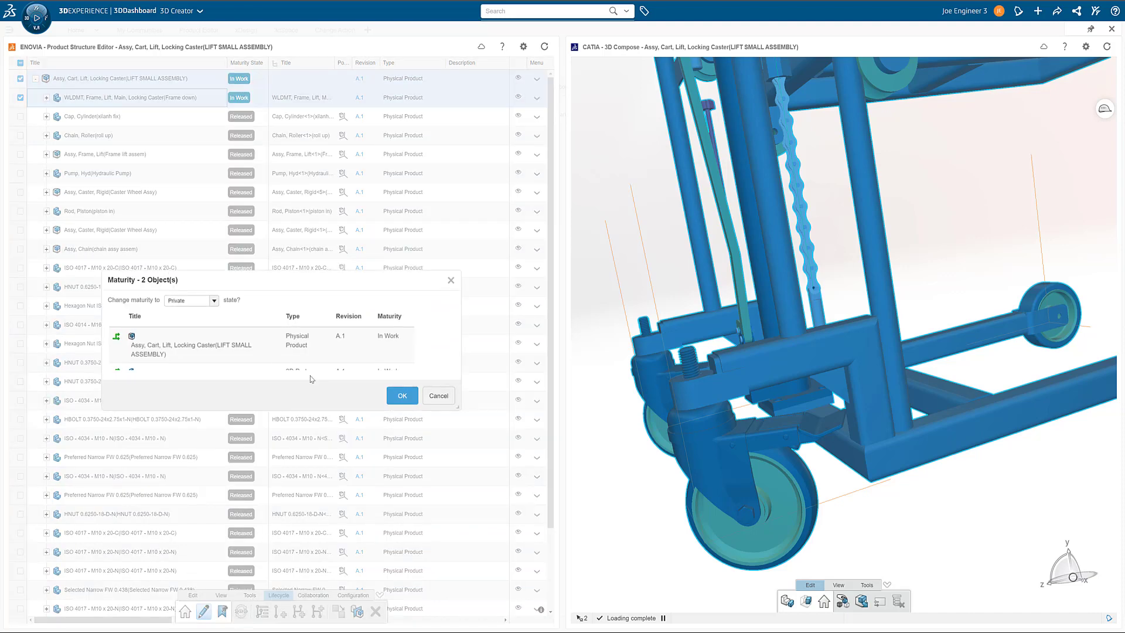
{"action": "left_click", "coordinate": [215, 302]}
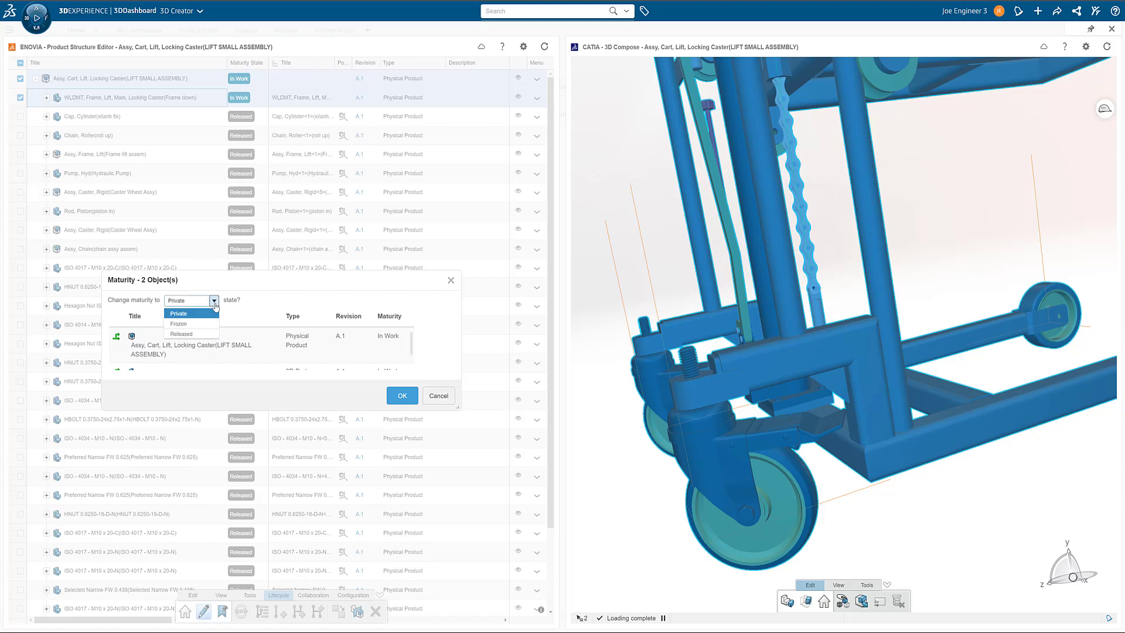
{"action": "left_click", "coordinate": [195, 334]}
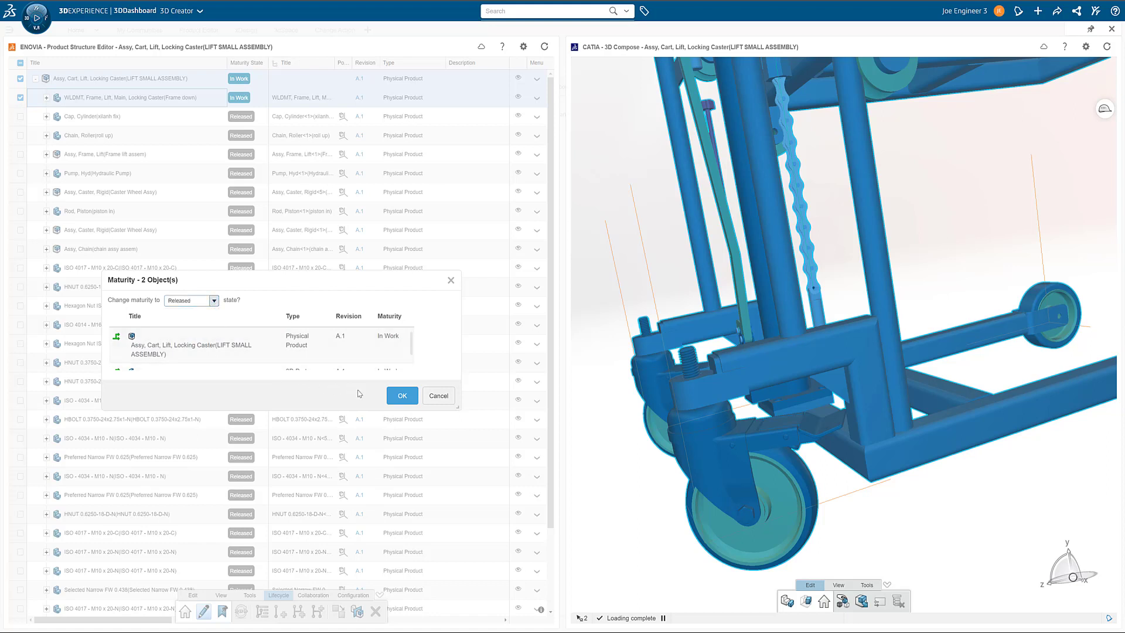
{"action": "left_click", "coordinate": [400, 397]}
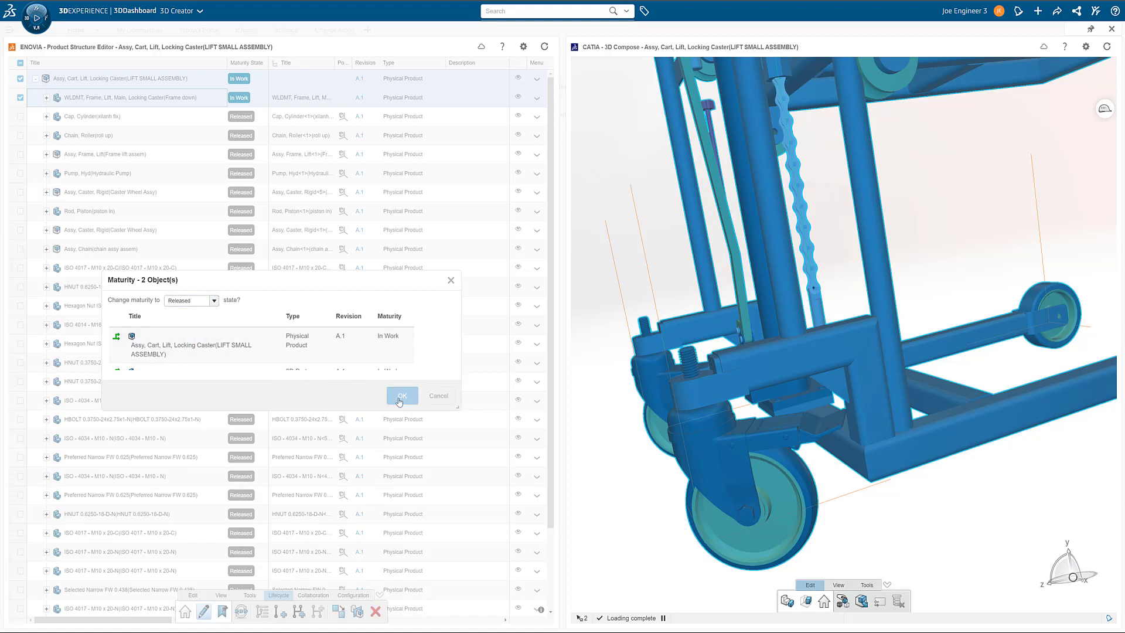